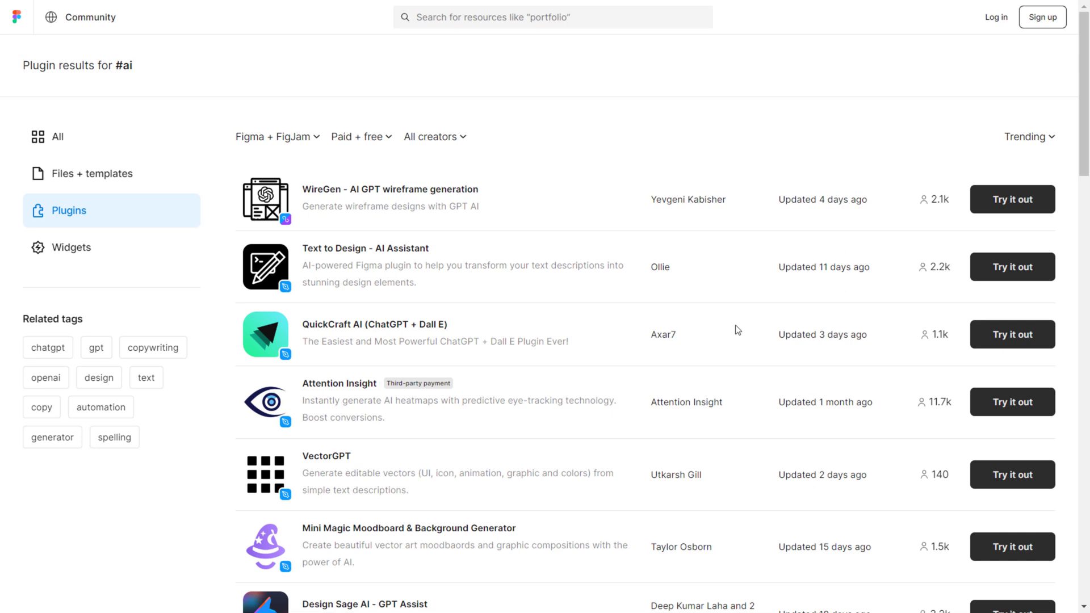
Scroll through the Scribe AI plugin page's description, usage steps and tags to the comments and back.
{"action": "scroll", "coordinate": [765, 355], "scroll_direction": "down", "scroll_amount": 5}
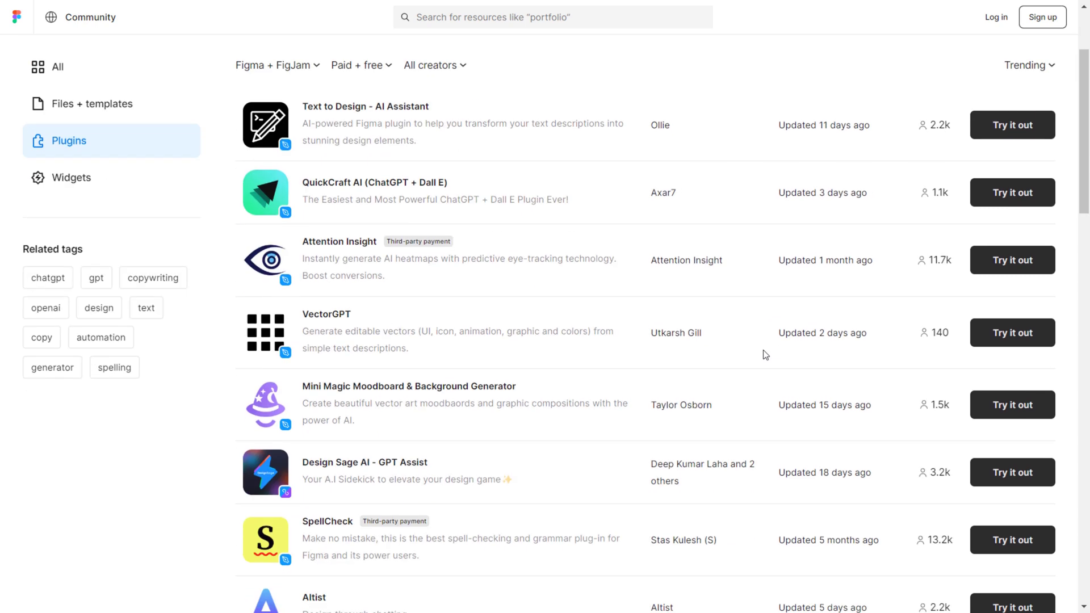
{"action": "scroll", "coordinate": [766, 354], "scroll_direction": "down", "scroll_amount": 4}
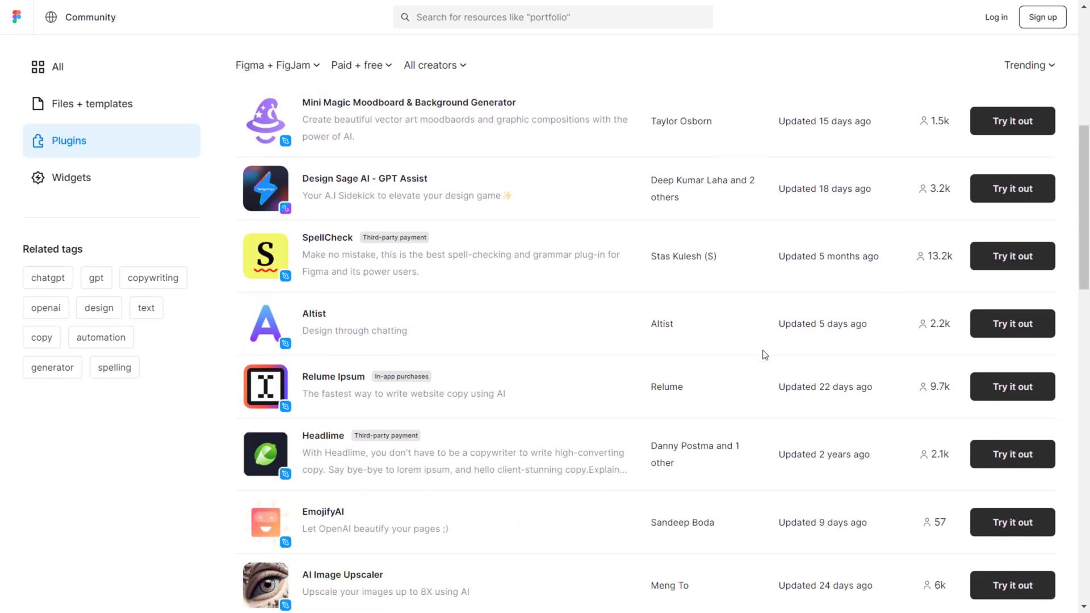
{"action": "scroll", "coordinate": [765, 355], "scroll_direction": "down", "scroll_amount": 3}
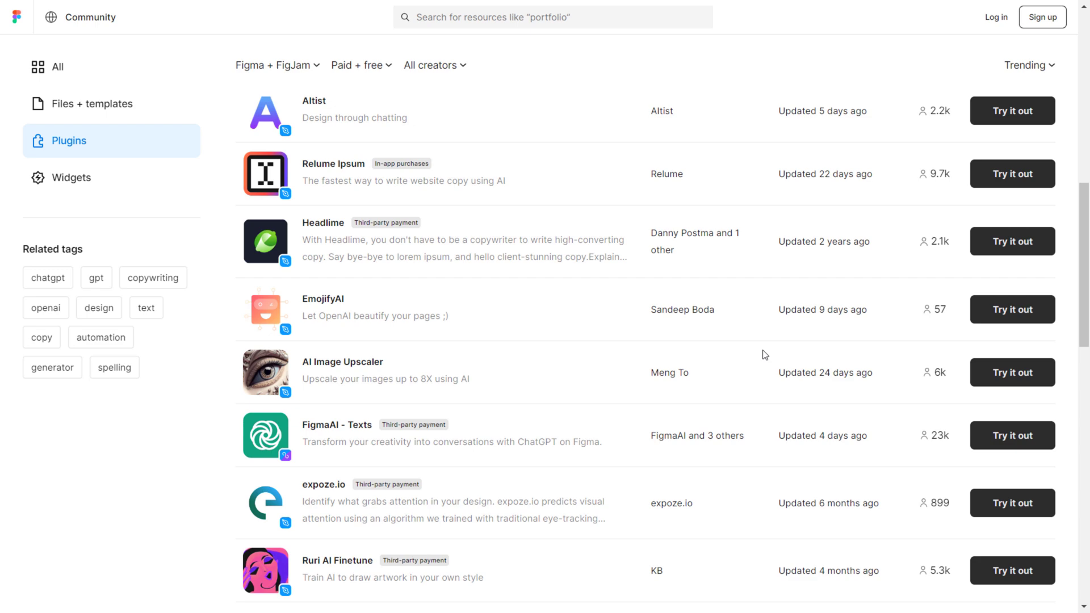
{"action": "scroll", "coordinate": [766, 355], "scroll_direction": "down", "scroll_amount": 3}
{"action": "scroll", "coordinate": [765, 354], "scroll_direction": "down", "scroll_amount": 4}
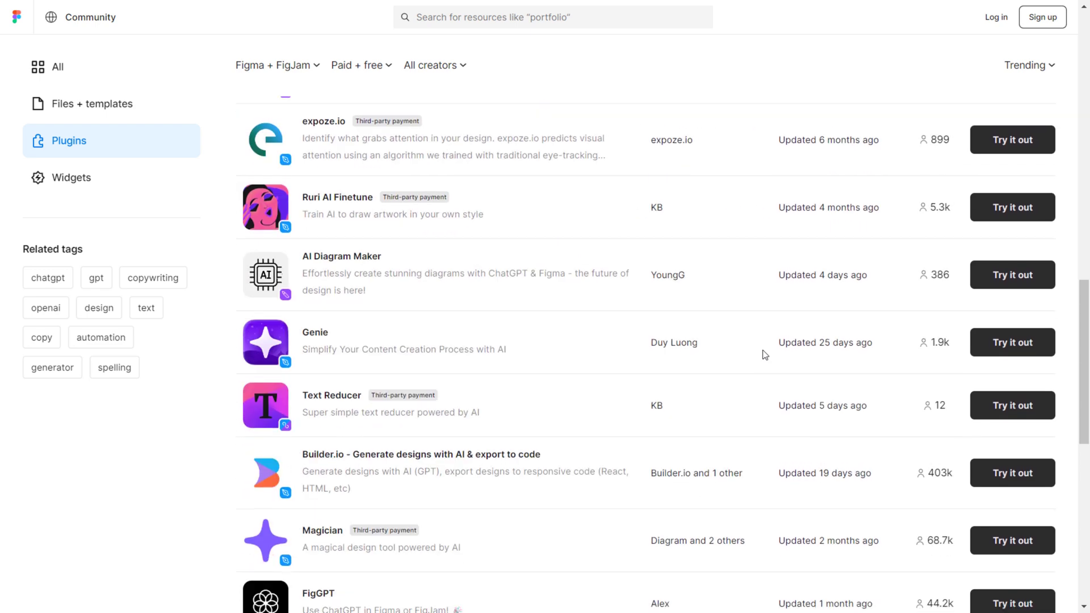
{"action": "scroll", "coordinate": [765, 354], "scroll_direction": "down", "scroll_amount": 2}
{"action": "scroll", "coordinate": [766, 355], "scroll_direction": "down", "scroll_amount": 2}
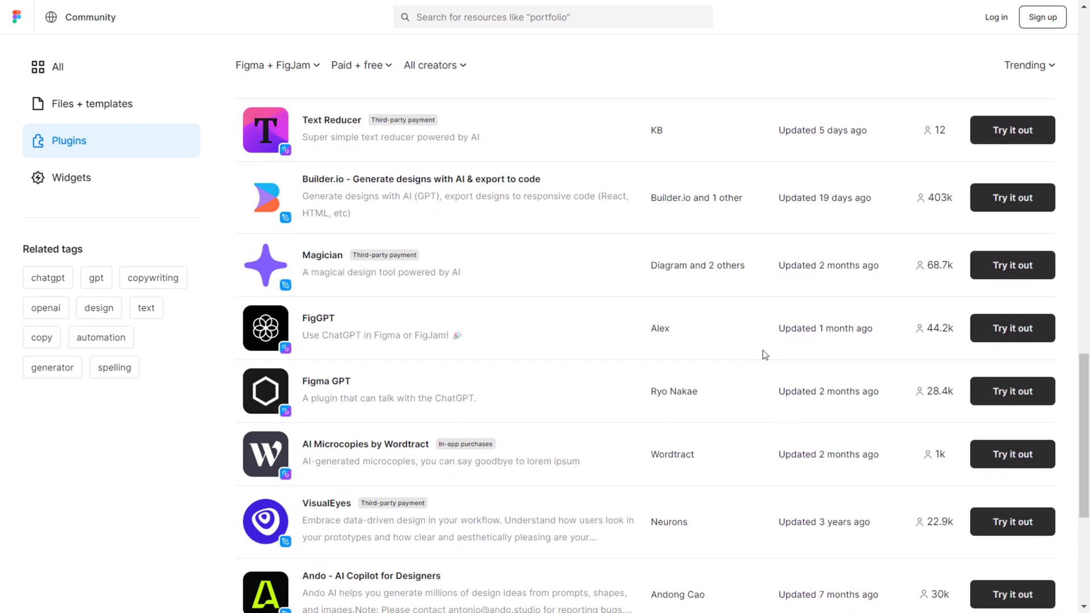
{"action": "scroll", "coordinate": [765, 355], "scroll_direction": "down", "scroll_amount": 2}
{"action": "scroll", "coordinate": [765, 355], "scroll_direction": "down", "scroll_amount": 2}
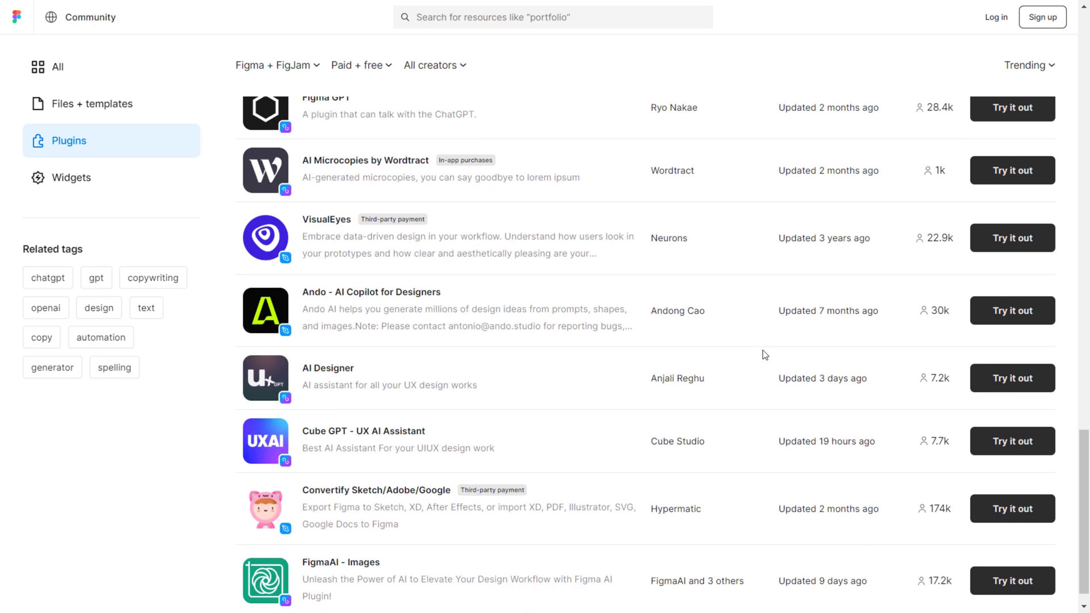
{"action": "scroll", "coordinate": [765, 355], "scroll_direction": "down", "scroll_amount": 1}
{"action": "scroll", "coordinate": [766, 355], "scroll_direction": "down", "scroll_amount": 3}
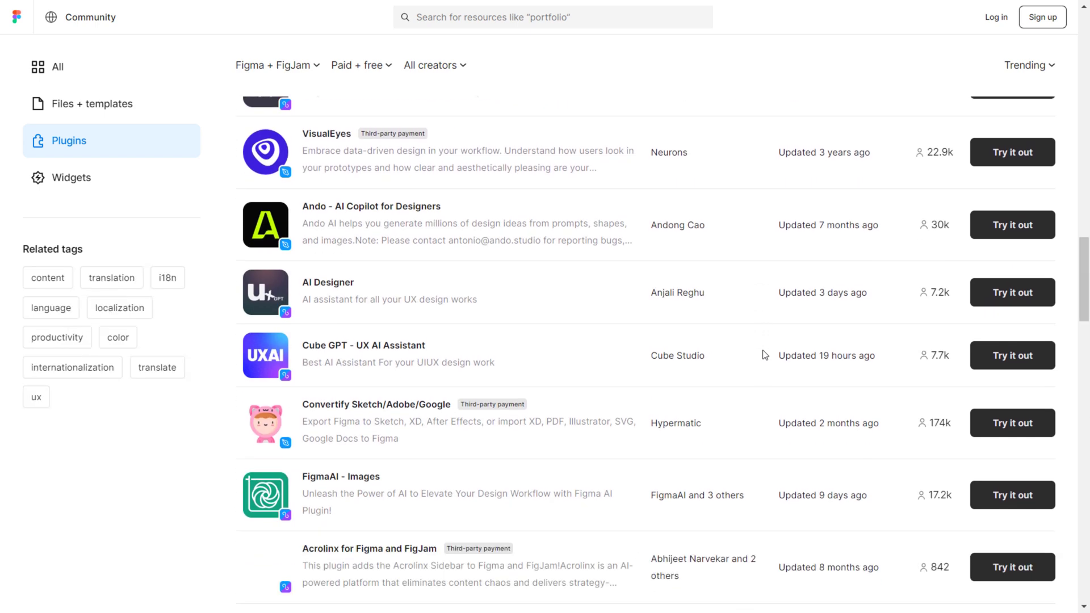
{"action": "scroll", "coordinate": [766, 355], "scroll_direction": "down", "scroll_amount": 2}
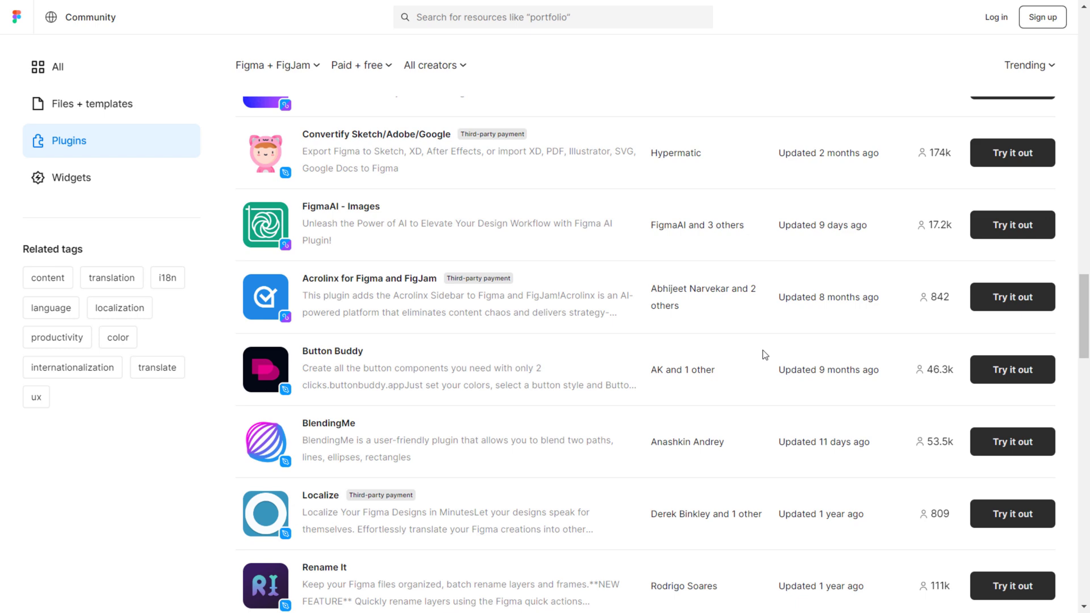
{"action": "scroll", "coordinate": [766, 354], "scroll_direction": "down", "scroll_amount": 2}
{"action": "scroll", "coordinate": [766, 354], "scroll_direction": "down", "scroll_amount": 4}
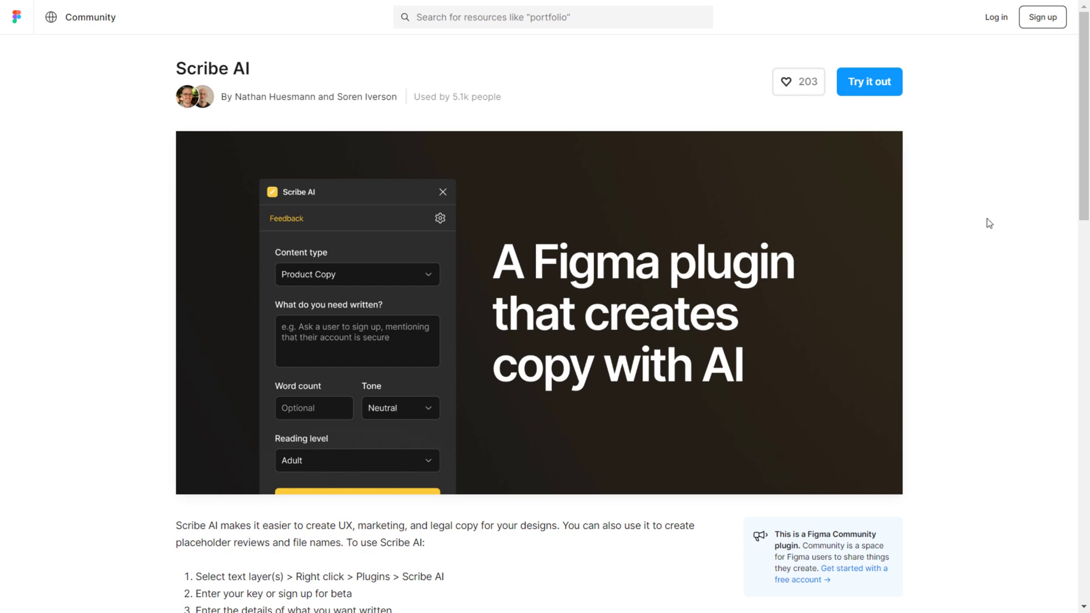
{"action": "scroll", "coordinate": [971, 336], "scroll_direction": "down", "scroll_amount": 5}
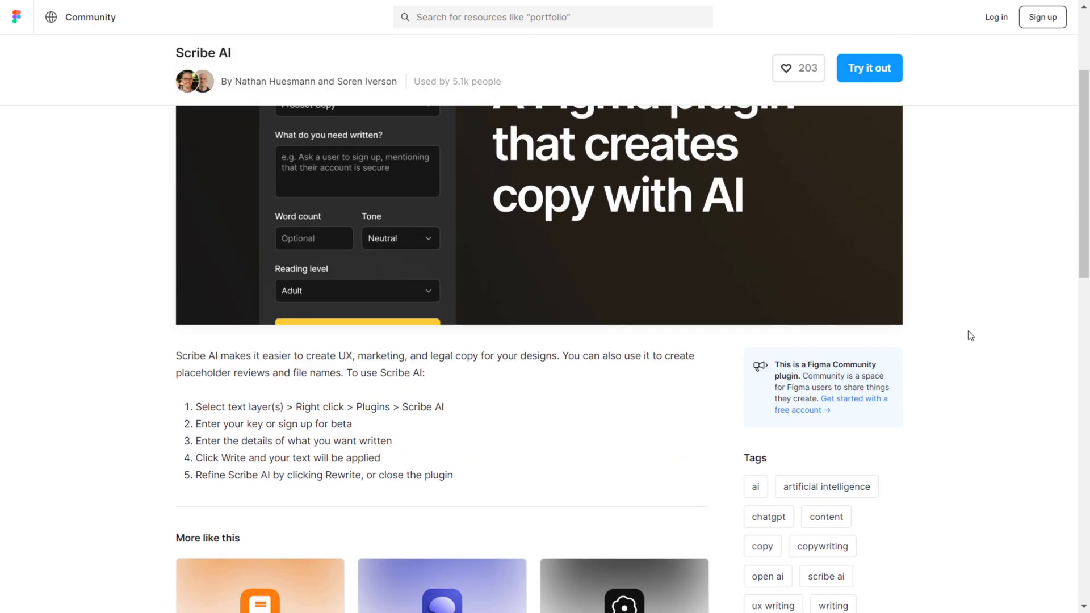
{"action": "scroll", "coordinate": [971, 336], "scroll_direction": "down", "scroll_amount": 11}
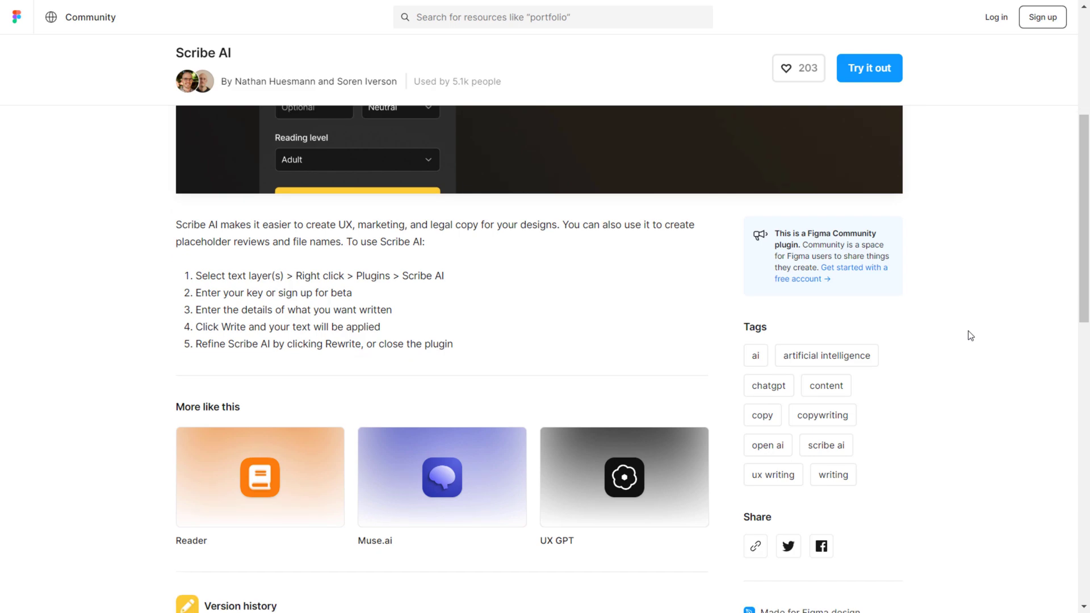
{"action": "scroll", "coordinate": [971, 336], "scroll_direction": "down", "scroll_amount": 4}
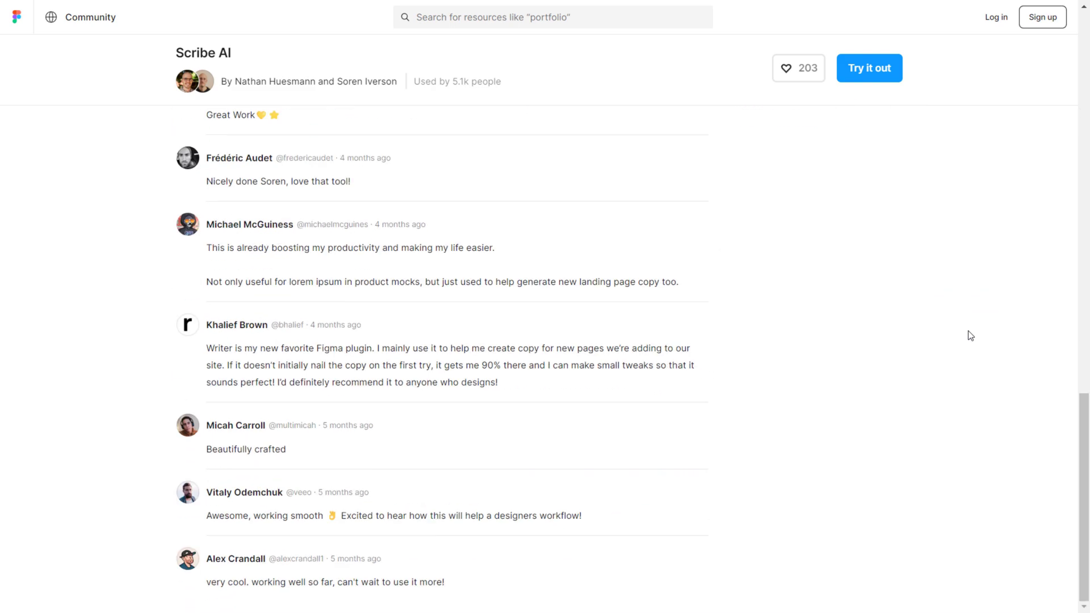
{"action": "scroll", "coordinate": [971, 336], "scroll_direction": "up", "scroll_amount": 20}
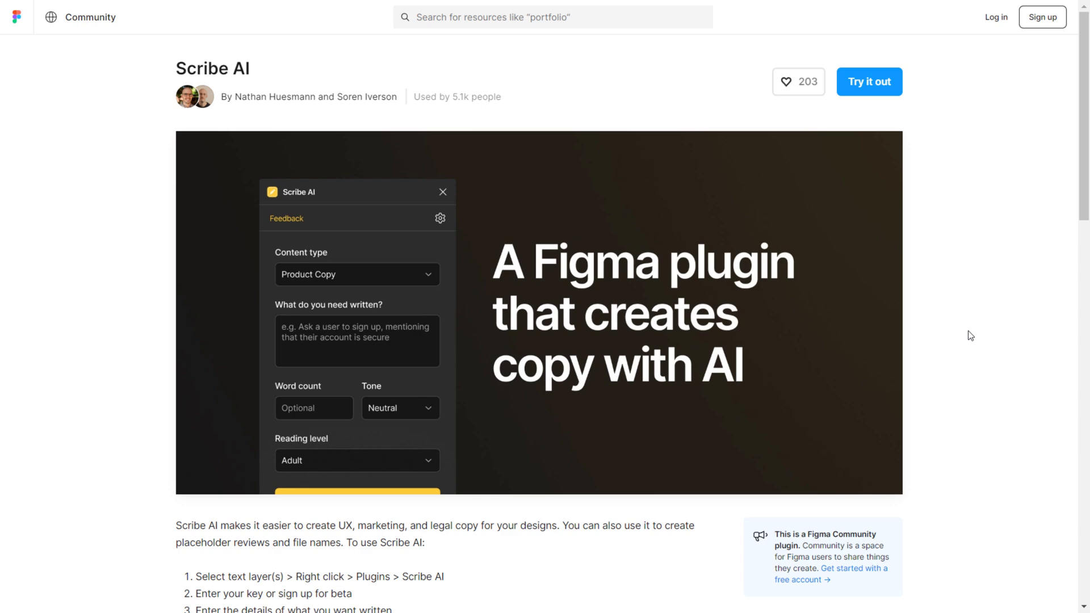
{"action": "scroll", "coordinate": [971, 336], "scroll_direction": "down", "scroll_amount": 5}
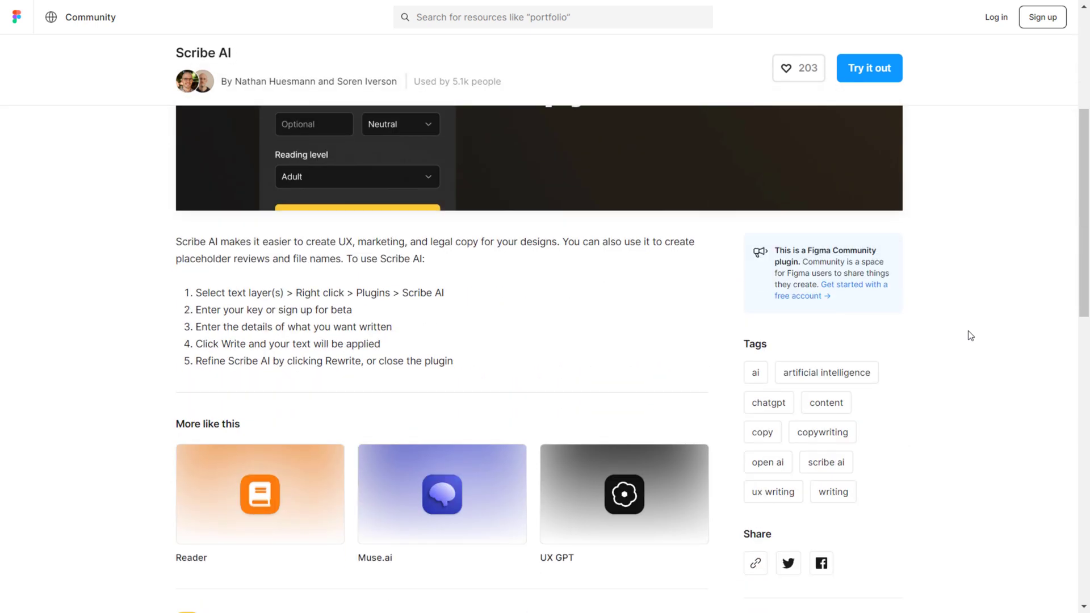
{"action": "scroll", "coordinate": [971, 336], "scroll_direction": "up", "scroll_amount": 5}
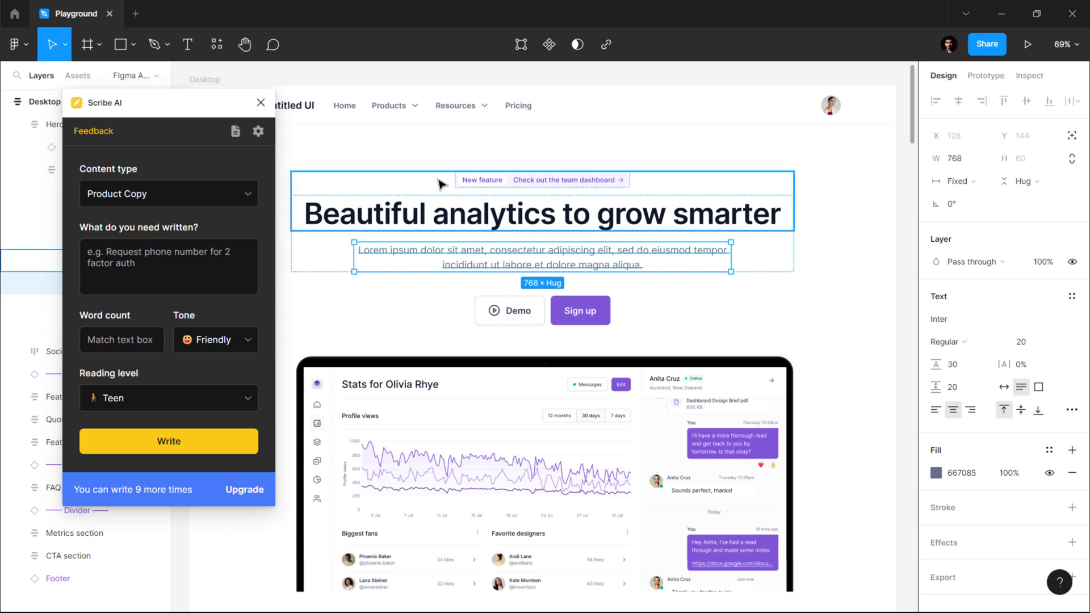
Keep Product Copy and describe it as 'Analytics platform that helps you manage and track your performance'.
{"action": "left_click_drag", "start_coordinate": [195, 117], "coordinate": [186, 112]}
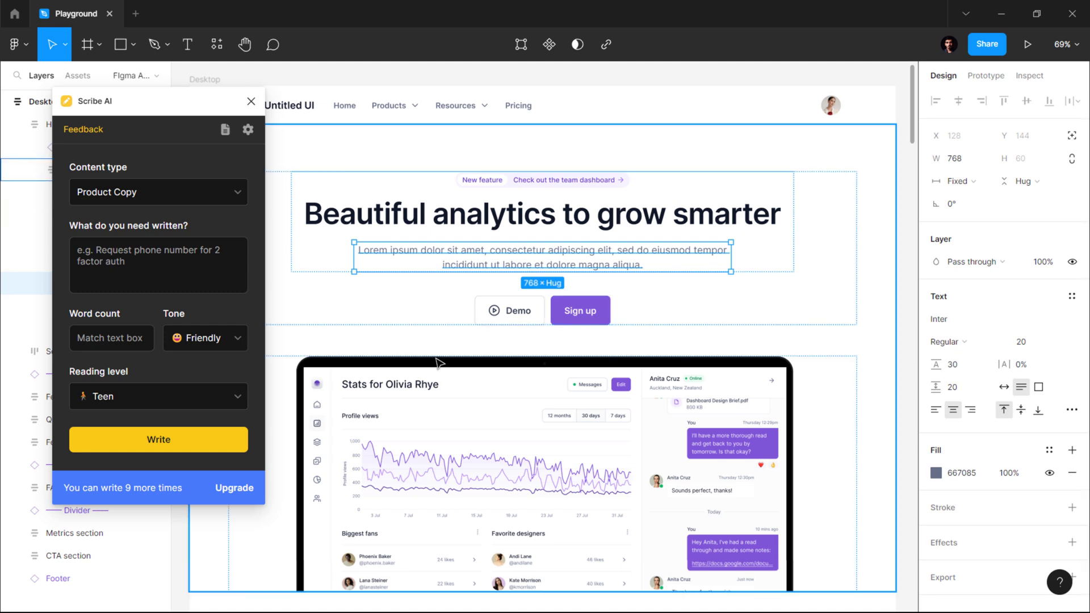
{"action": "left_click", "coordinate": [178, 201]}
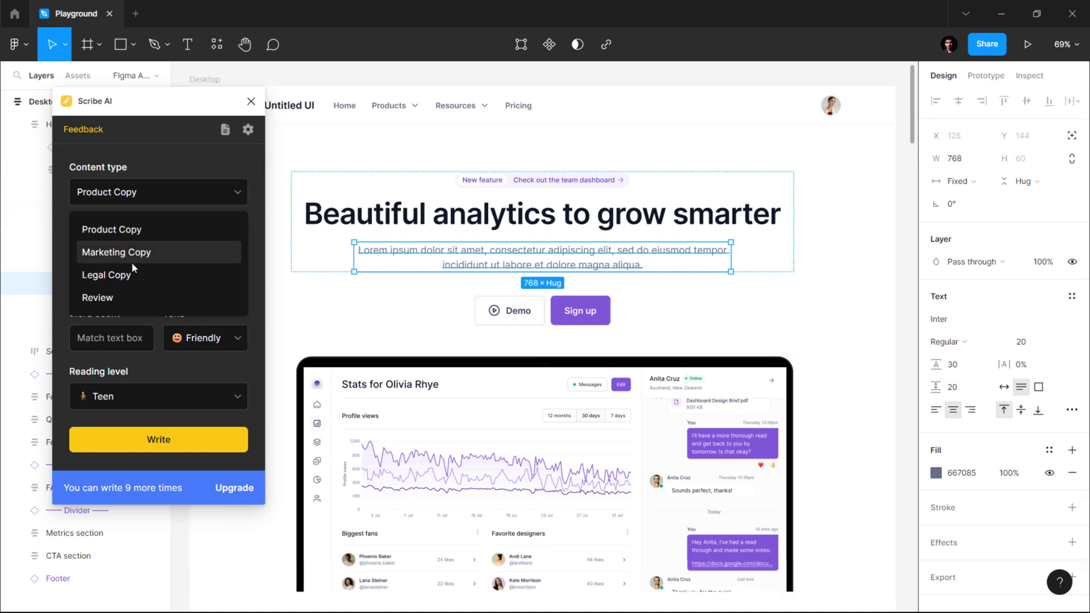
{"action": "left_click", "coordinate": [144, 231]}
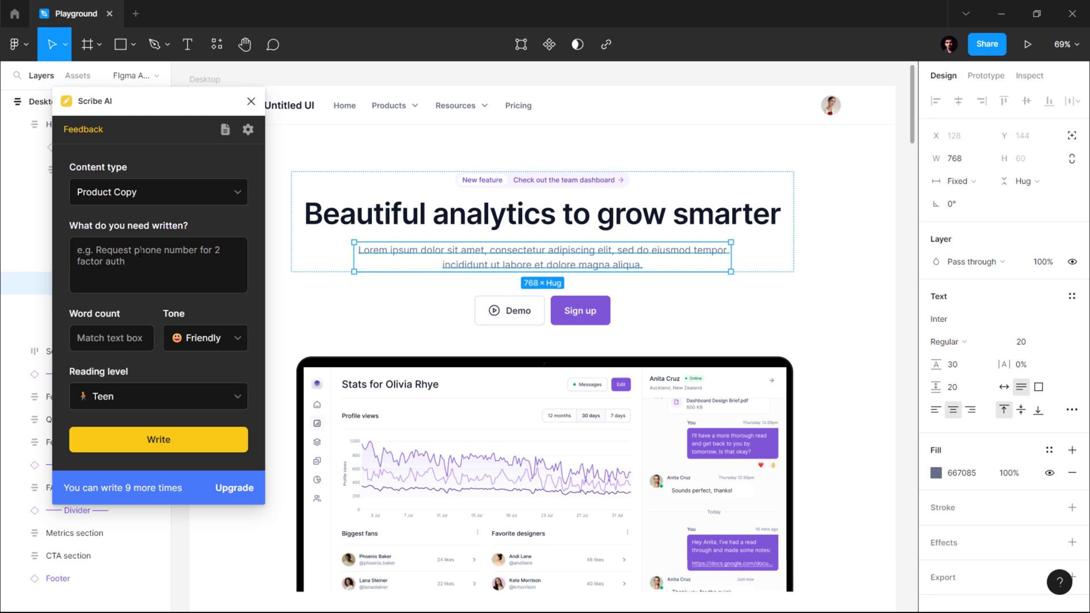
{"action": "left_click", "coordinate": [140, 251]}
{"action": "type", "text": "Analytics p"}
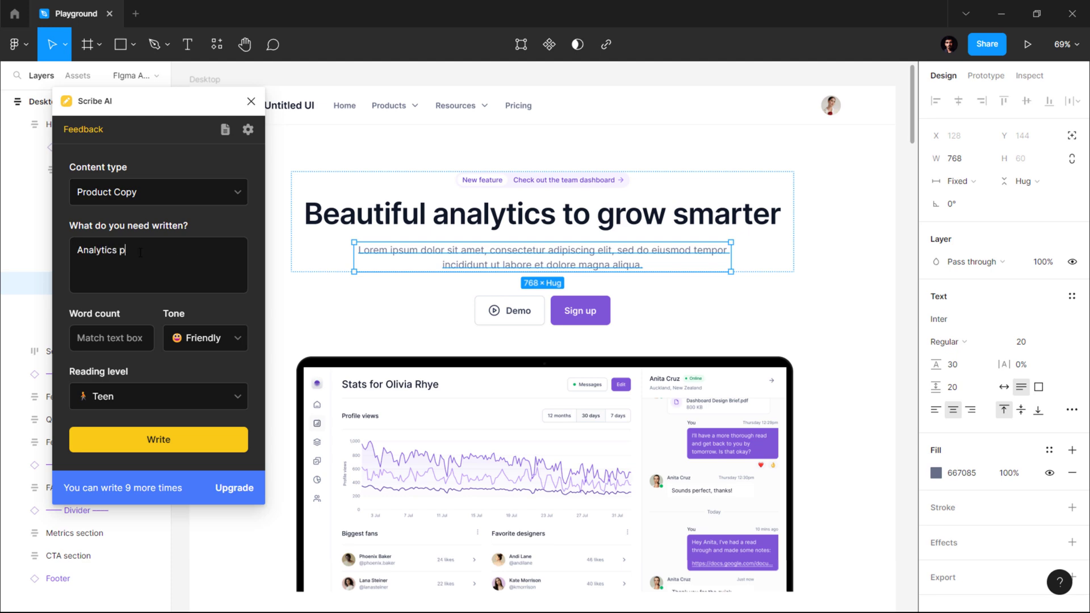
{"action": "type", "text": "latform that helps you man"}
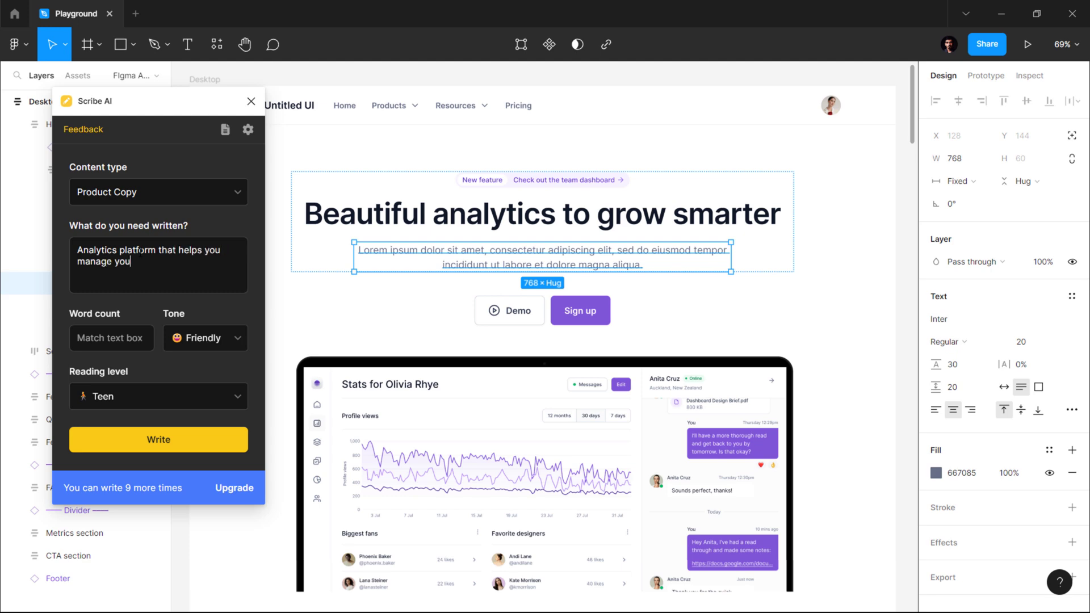
{"action": "type", "text": "age and track your performance."}
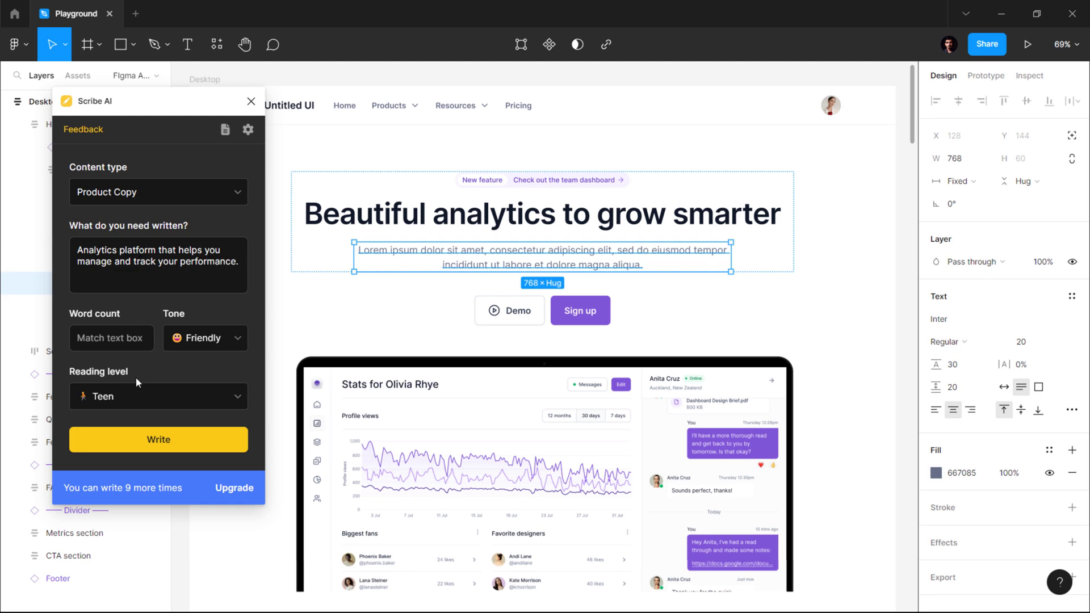
Set tone to Neutral and reading level to Adult, then generate the hero subheading copy.
{"action": "left_click", "coordinate": [222, 339]}
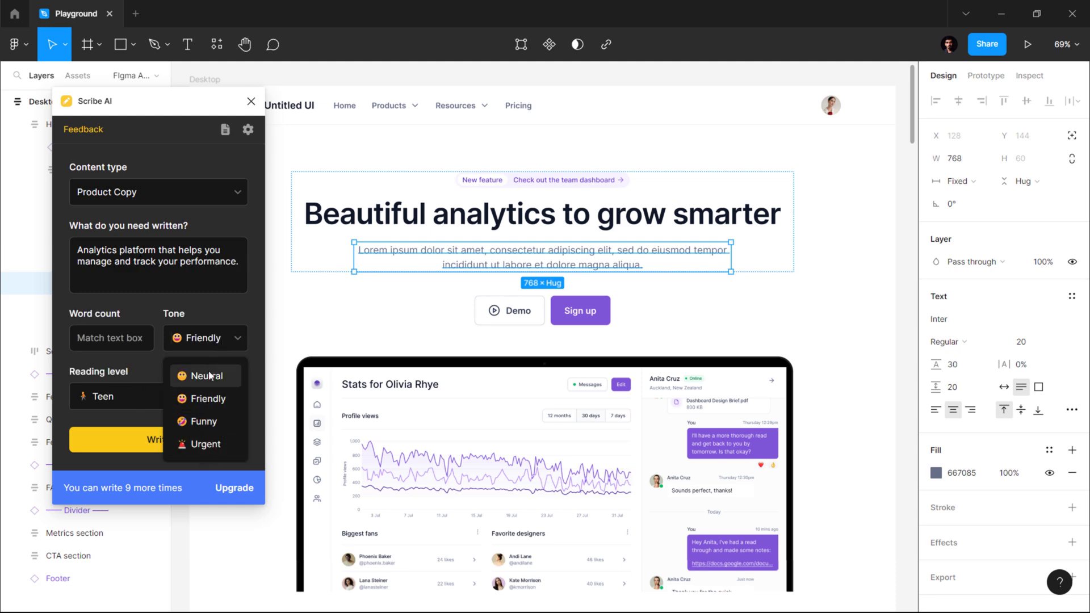
{"action": "left_click", "coordinate": [210, 376]}
{"action": "left_click", "coordinate": [167, 406]}
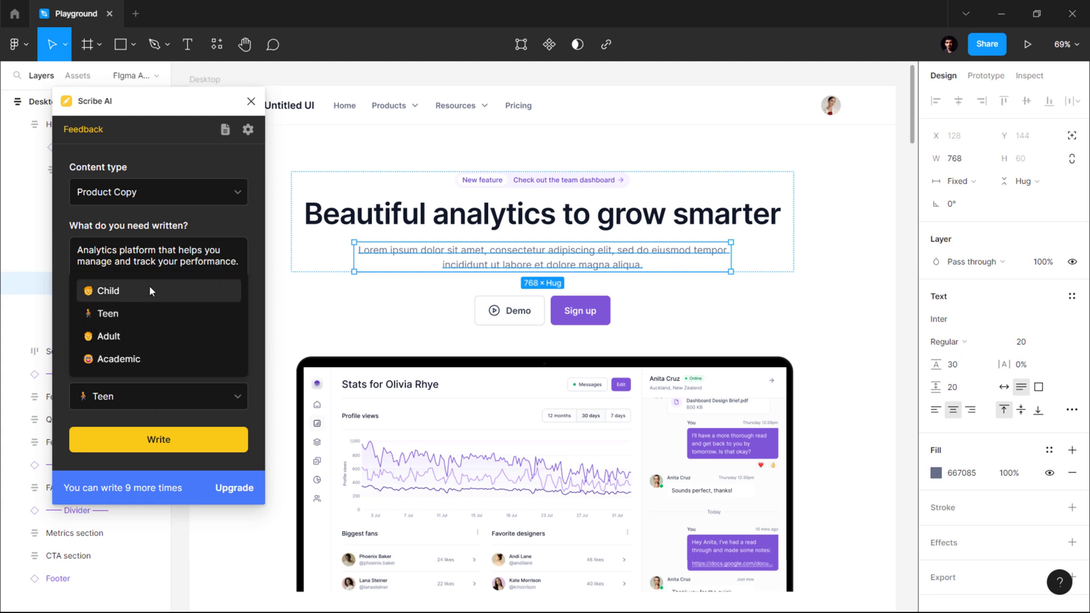
{"action": "left_click", "coordinate": [138, 338]}
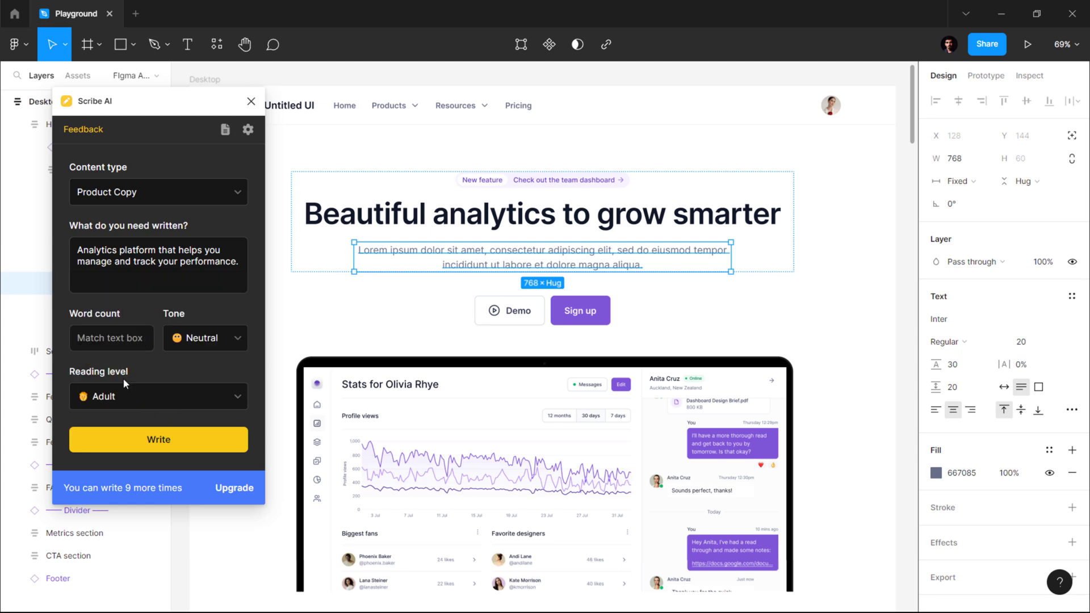
{"action": "left_click", "coordinate": [164, 442]}
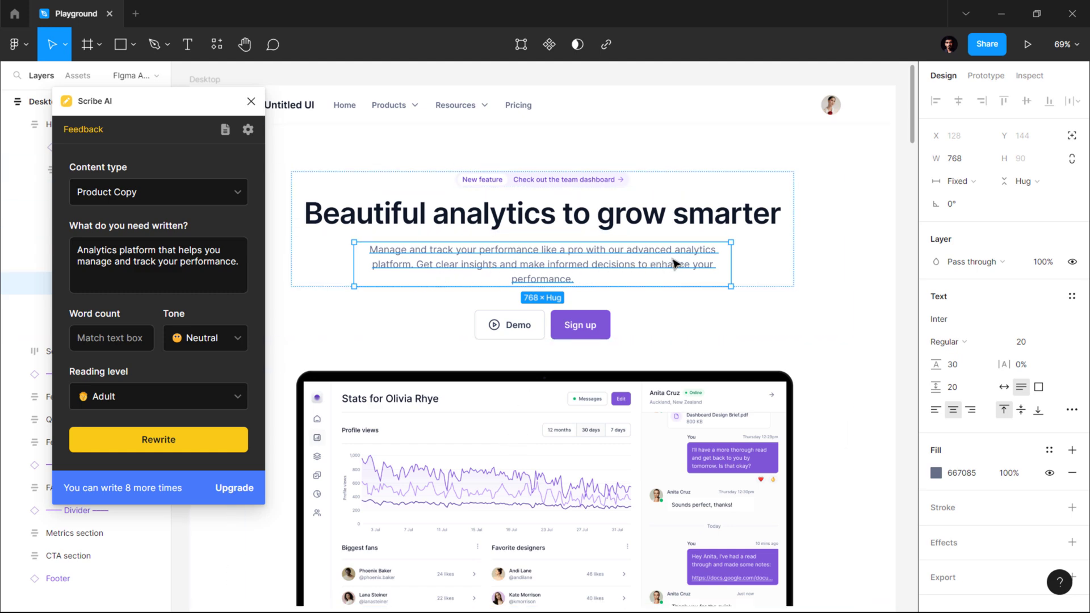
Rewrite the hero subheading in a Friendly tone, then bring up the reading level options.
{"action": "left_click", "coordinate": [206, 341]}
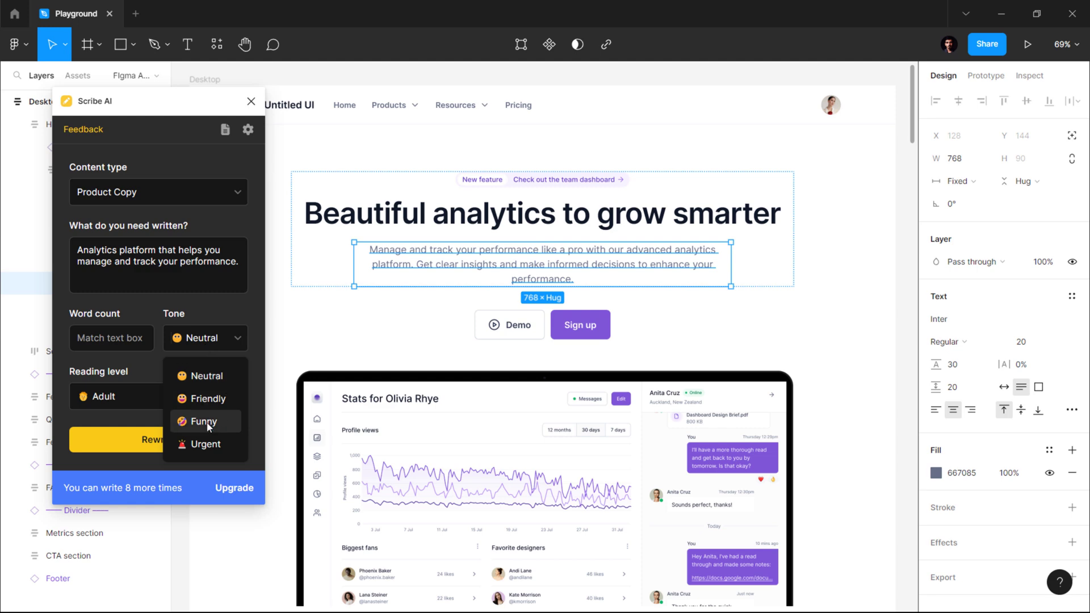
{"action": "left_click", "coordinate": [200, 399]}
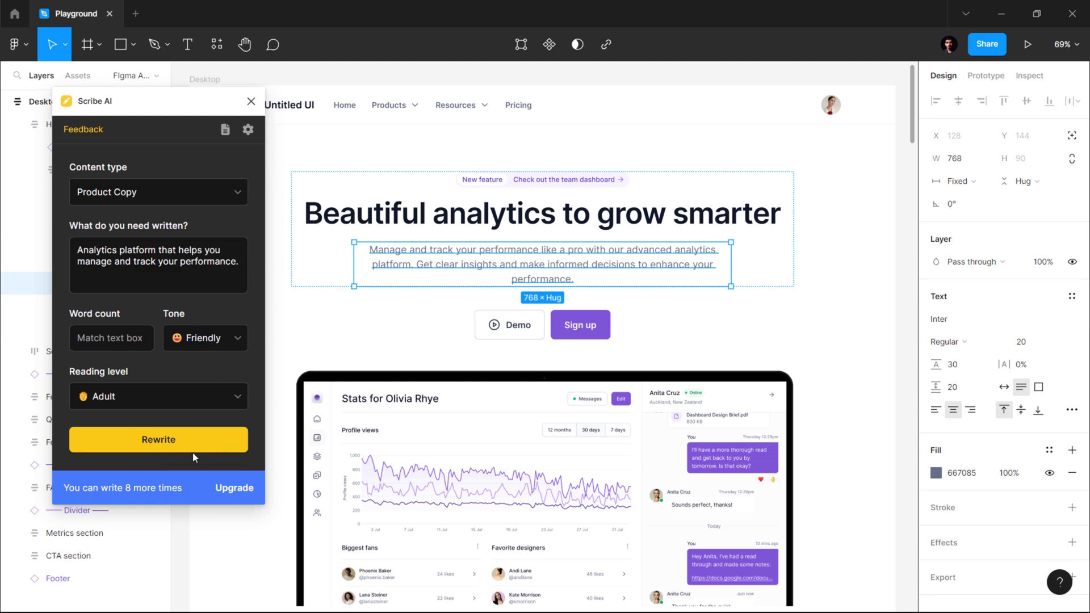
{"action": "left_click", "coordinate": [156, 444]}
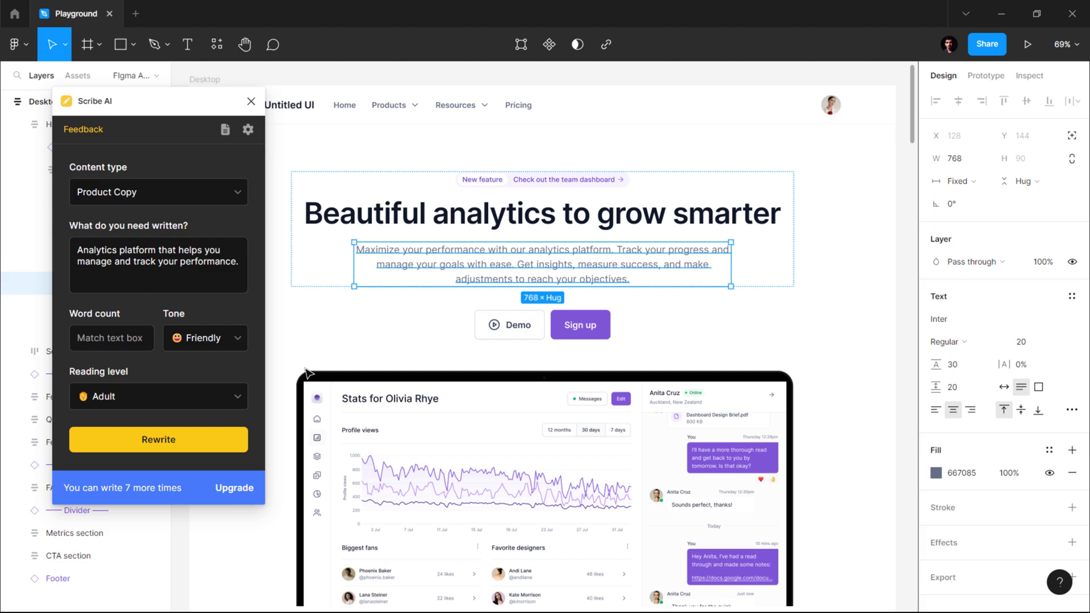
{"action": "left_click", "coordinate": [188, 398]}
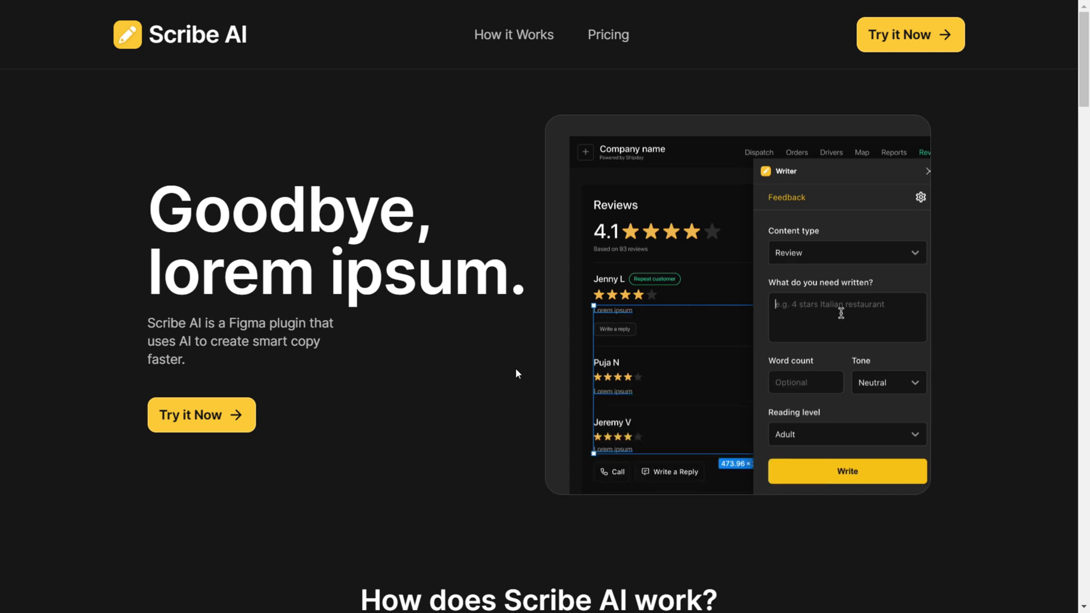
Scroll past the How it works steps to Pricing and switch to yearly prices (Standard $4/mo).
{"action": "scroll", "coordinate": [516, 374], "scroll_direction": "down", "scroll_amount": 10}
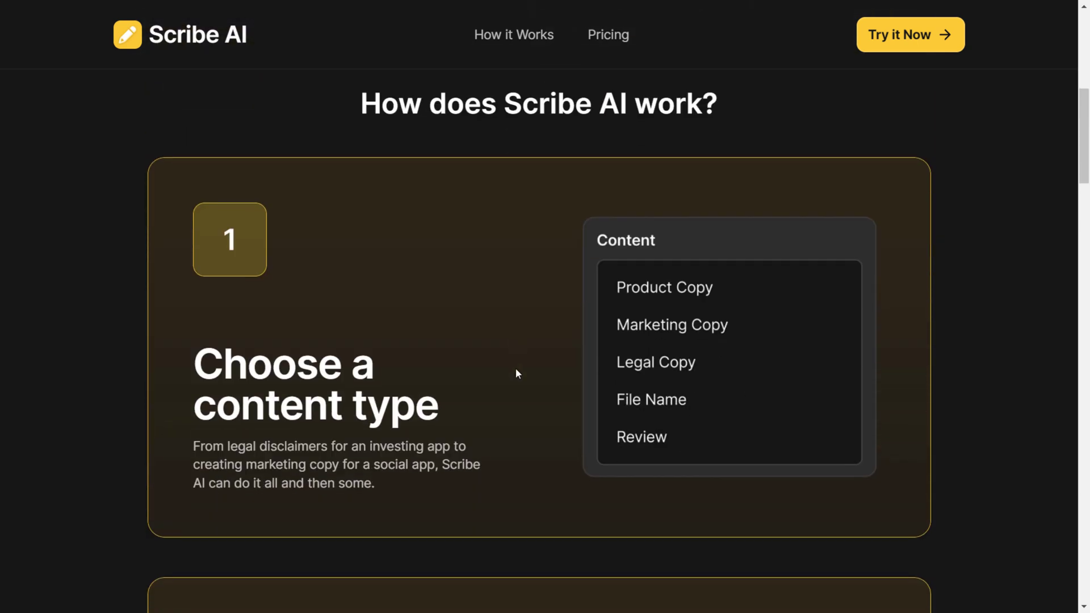
{"action": "scroll", "coordinate": [516, 373], "scroll_direction": "down", "scroll_amount": 9}
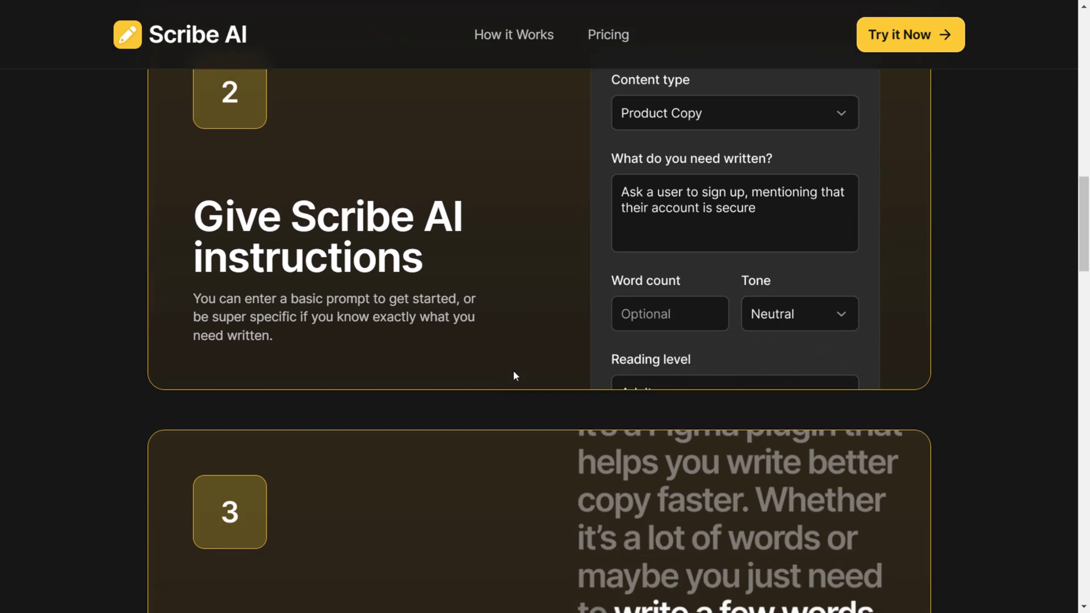
{"action": "scroll", "coordinate": [516, 376], "scroll_direction": "down", "scroll_amount": 10}
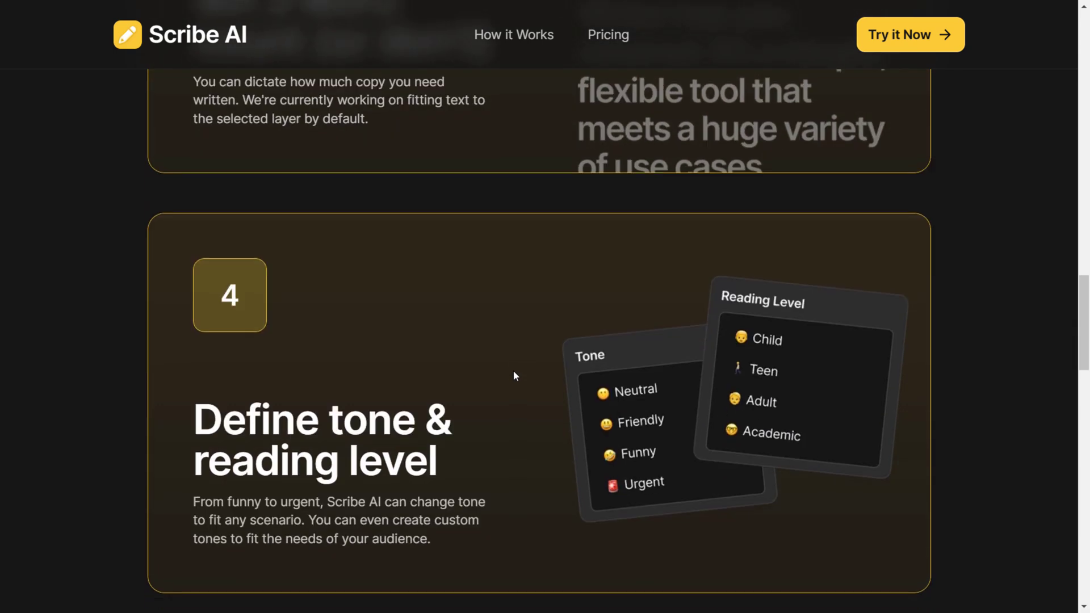
{"action": "scroll", "coordinate": [516, 376], "scroll_direction": "down", "scroll_amount": 8}
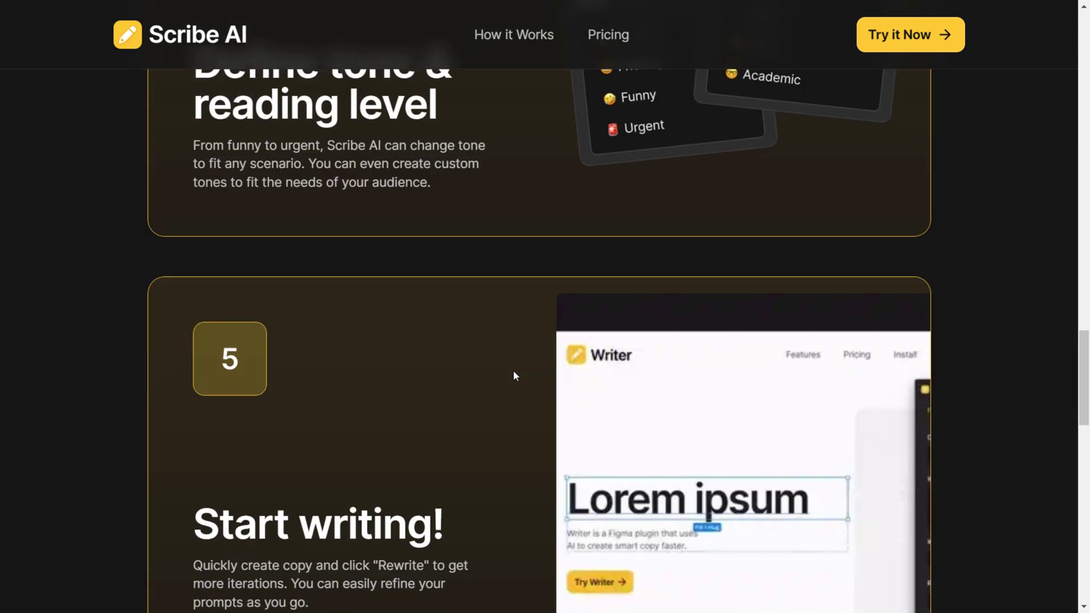
{"action": "scroll", "coordinate": [514, 373], "scroll_direction": "down", "scroll_amount": 7}
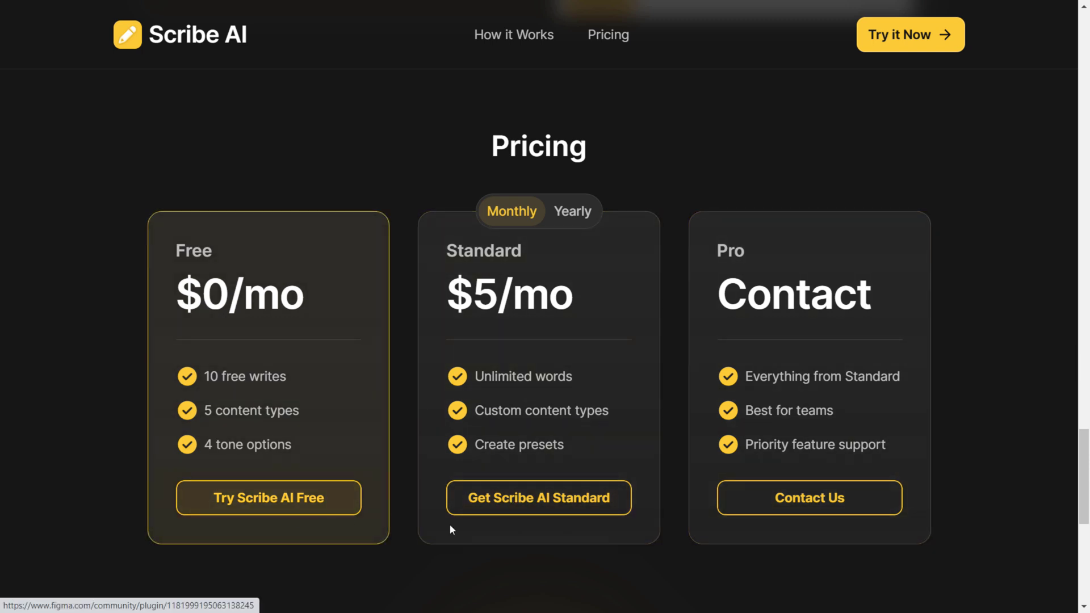
{"action": "left_click", "coordinate": [573, 213]}
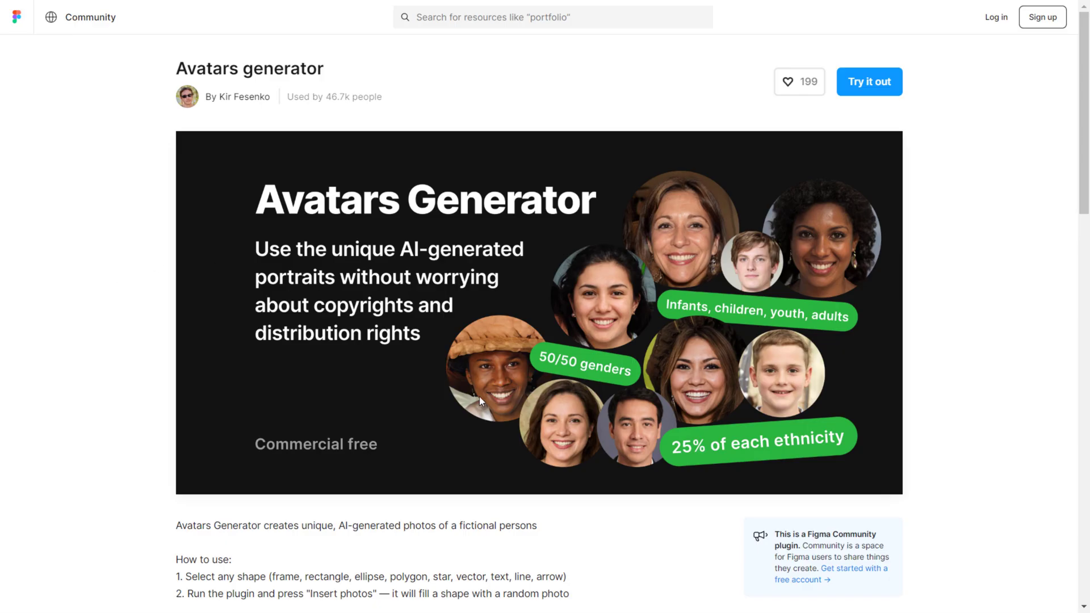
Scroll through the Avatars generator page and its comments, then back up.
{"action": "scroll", "coordinate": [716, 398], "scroll_direction": "down", "scroll_amount": 10}
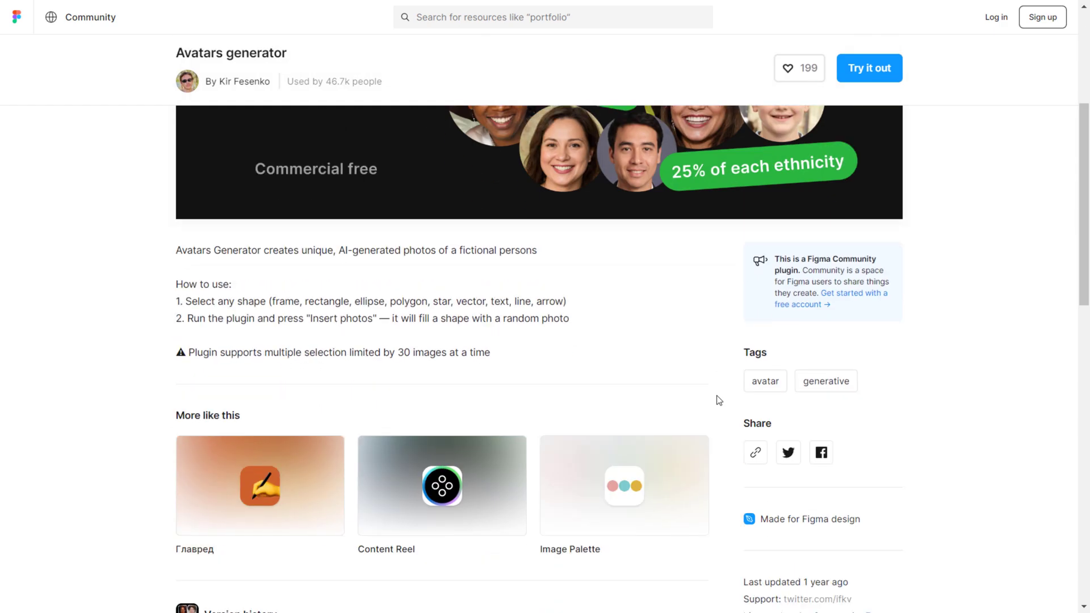
{"action": "scroll", "coordinate": [719, 401], "scroll_direction": "down", "scroll_amount": 4}
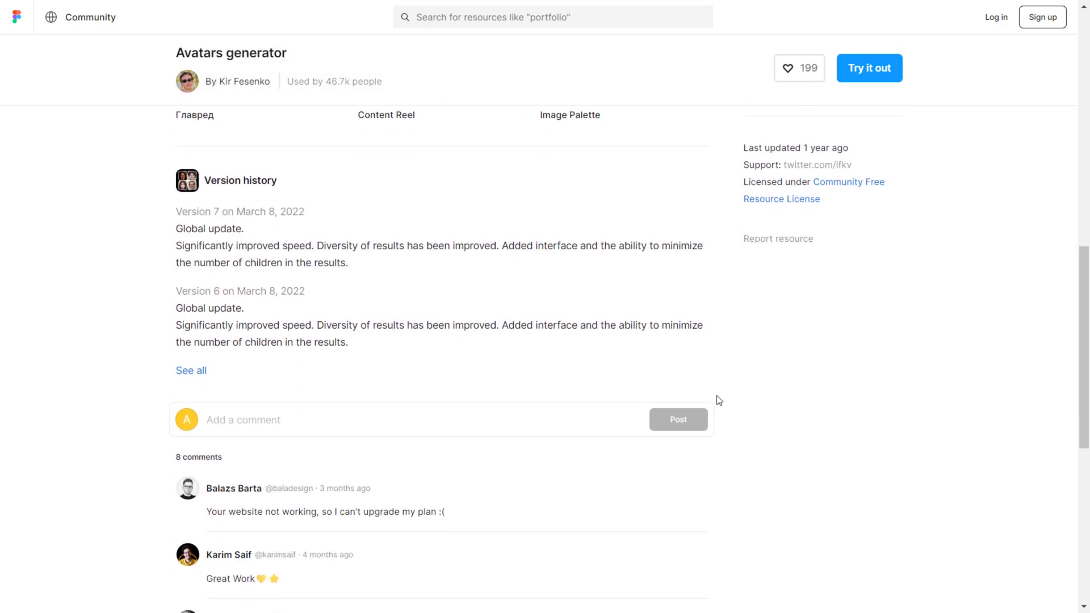
{"action": "scroll", "coordinate": [719, 400], "scroll_direction": "down", "scroll_amount": 8}
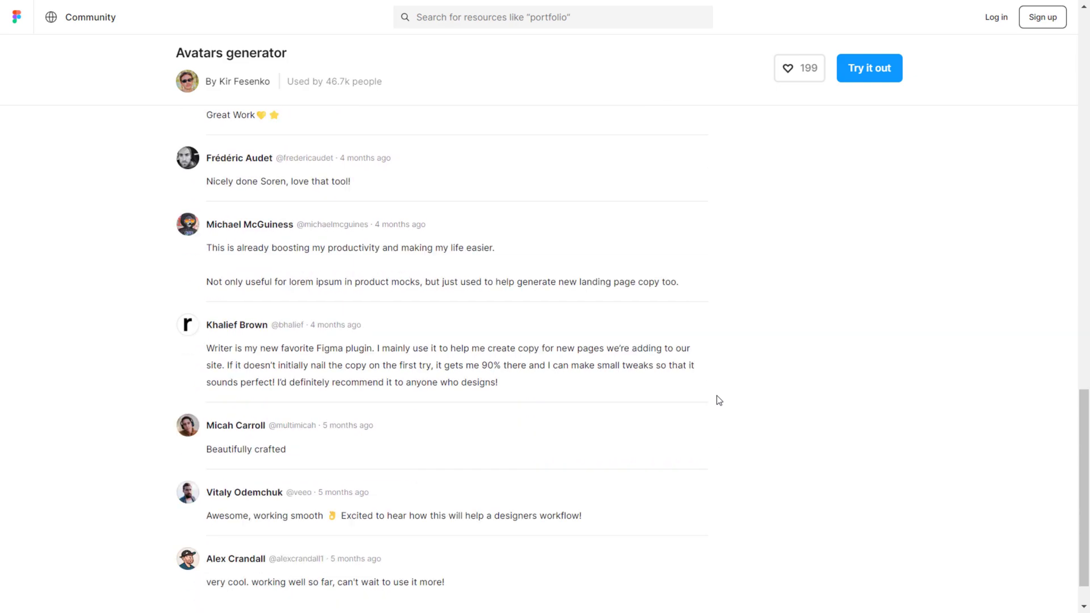
{"action": "scroll", "coordinate": [719, 400], "scroll_direction": "up", "scroll_amount": 12}
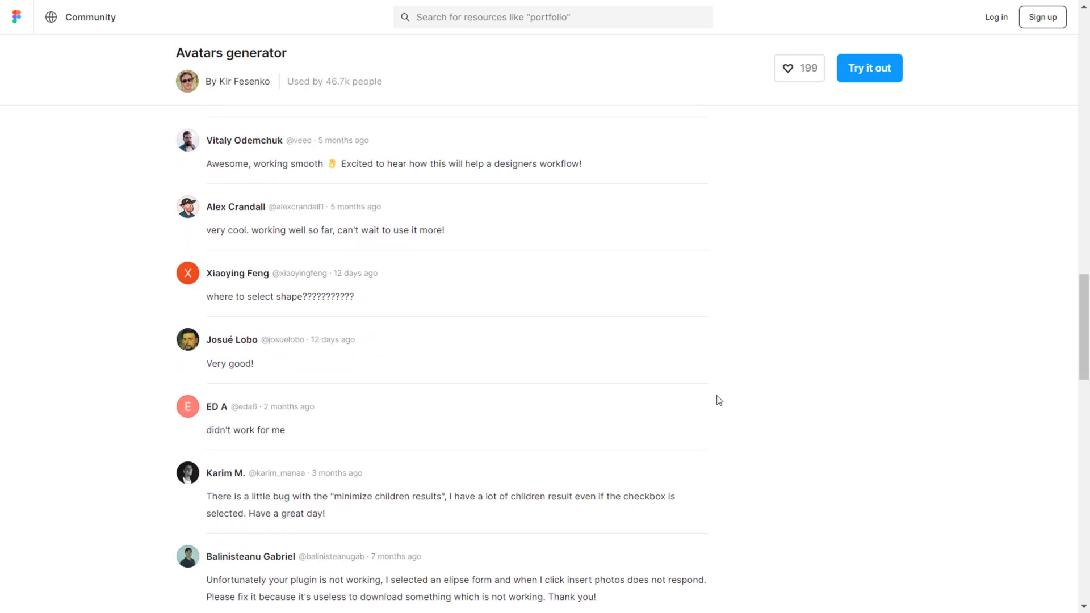
{"action": "scroll", "coordinate": [719, 400], "scroll_direction": "up", "scroll_amount": 7}
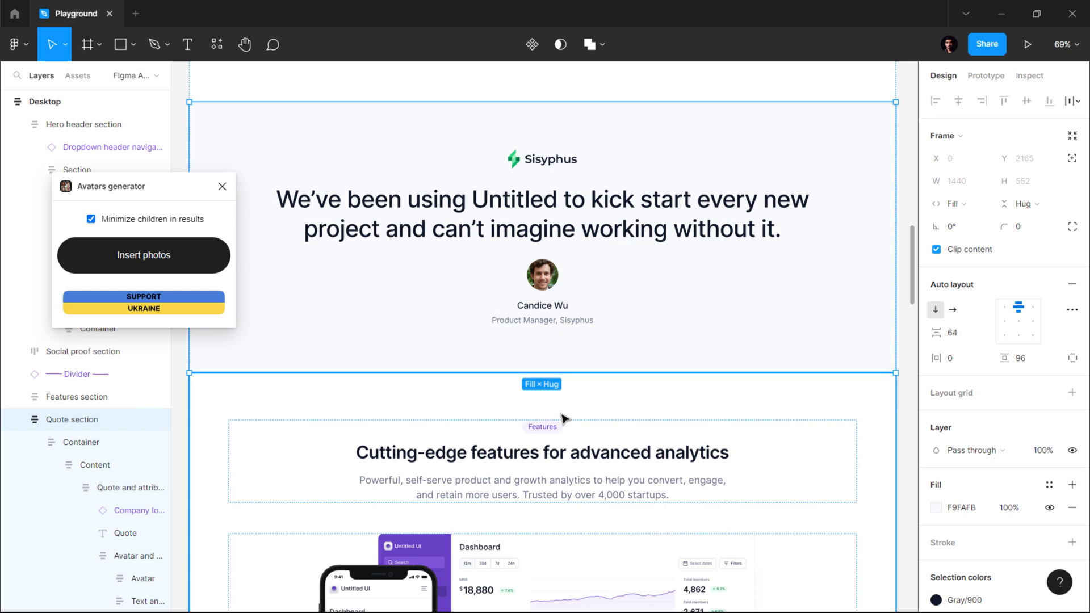
Fill the 64×64 testimonial avatar with an AI-generated face, regenerating it twice.
{"action": "double_click", "coordinate": [548, 278]}
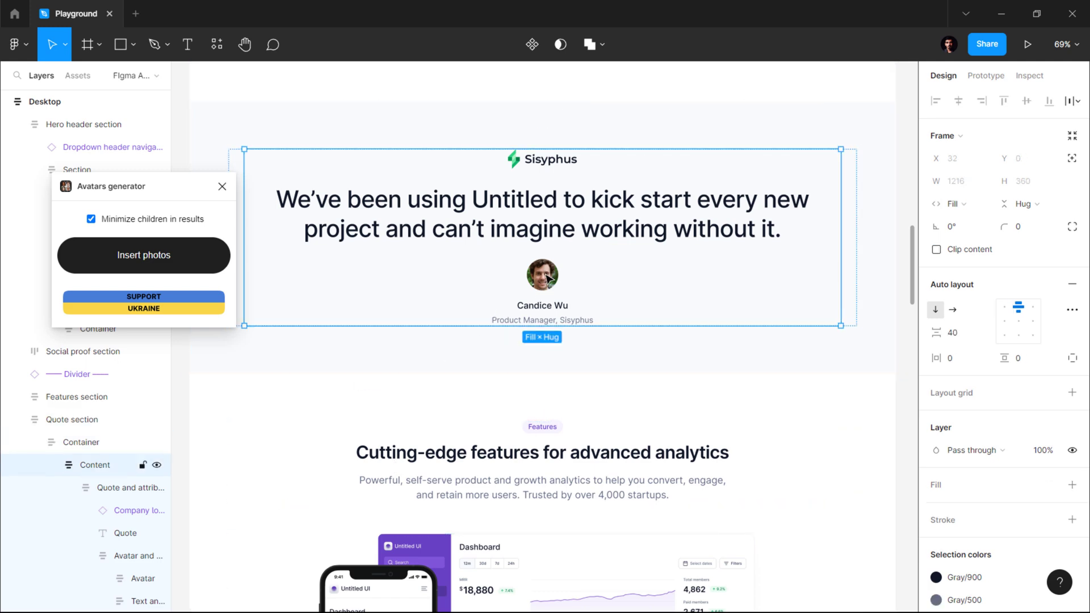
{"action": "double_click", "coordinate": [548, 279]}
{"action": "double_click", "coordinate": [548, 278]}
{"action": "double_click", "coordinate": [548, 279]}
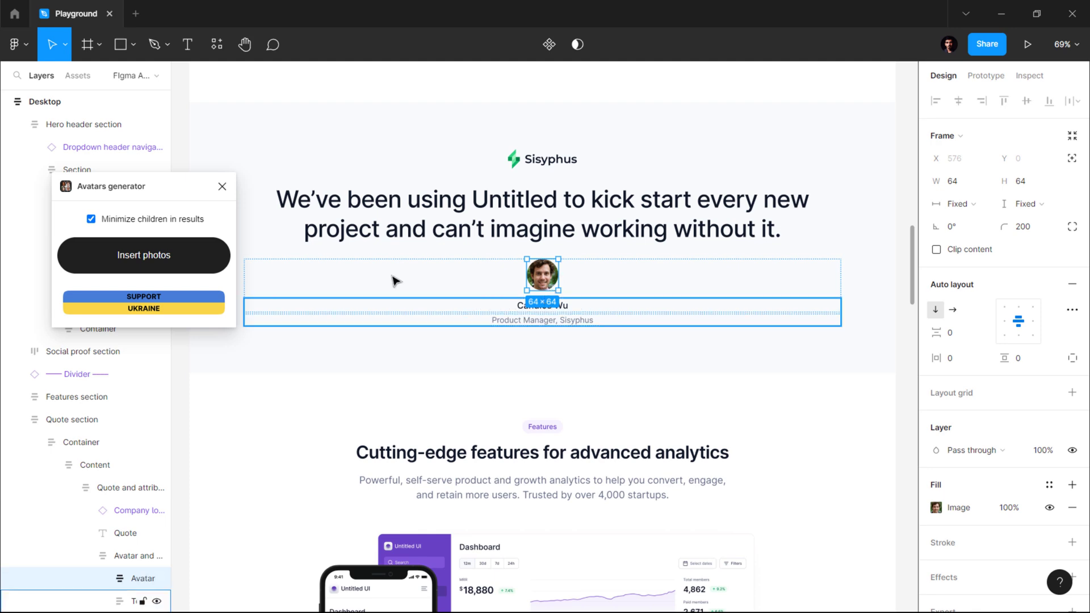
{"action": "left_click", "coordinate": [130, 254]}
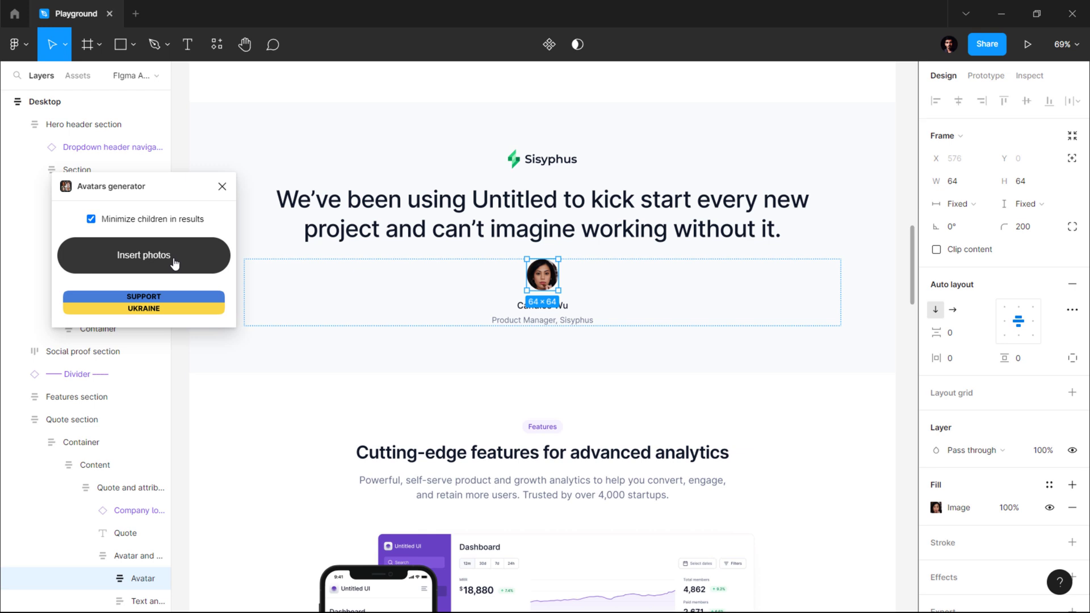
{"action": "left_click", "coordinate": [152, 257]}
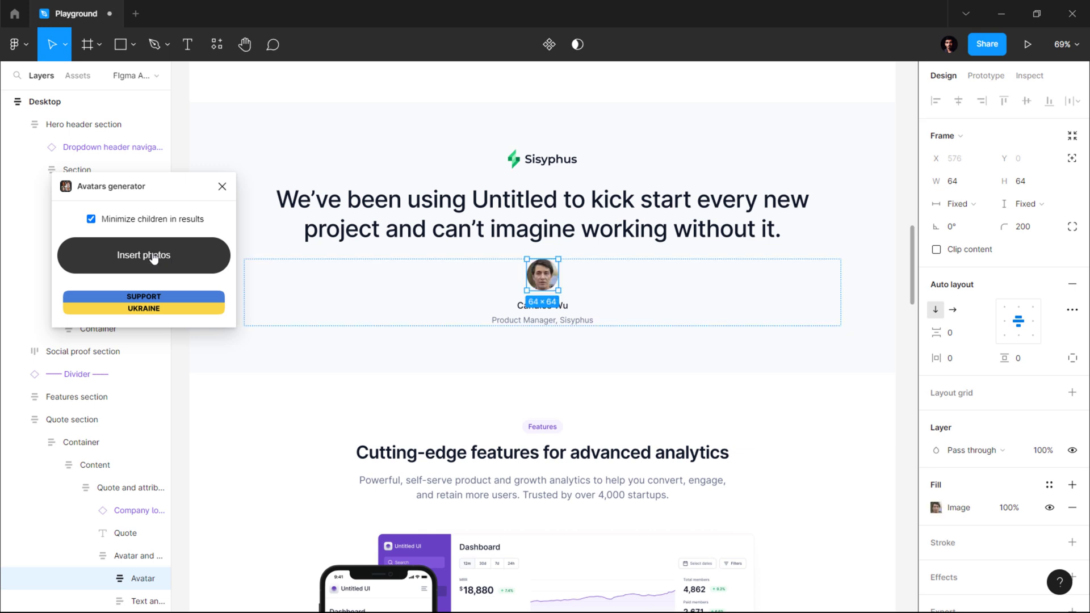
{"action": "left_click", "coordinate": [154, 257]}
Fill the large circle Ellipse 1 with a newly generated face photo.
{"action": "left_click", "coordinate": [222, 186]}
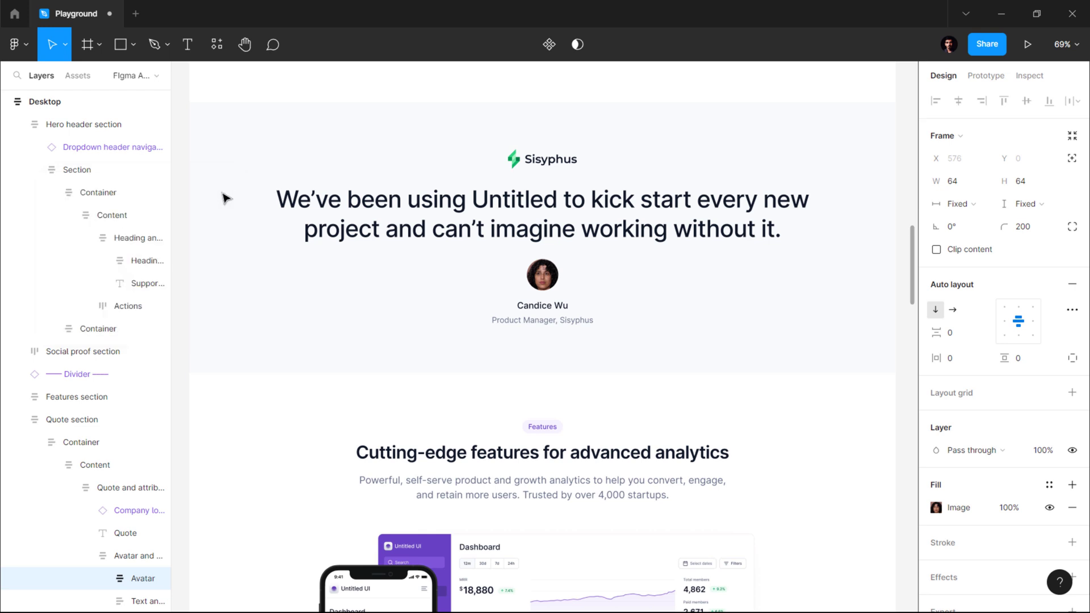
{"action": "left_click", "coordinate": [505, 316]}
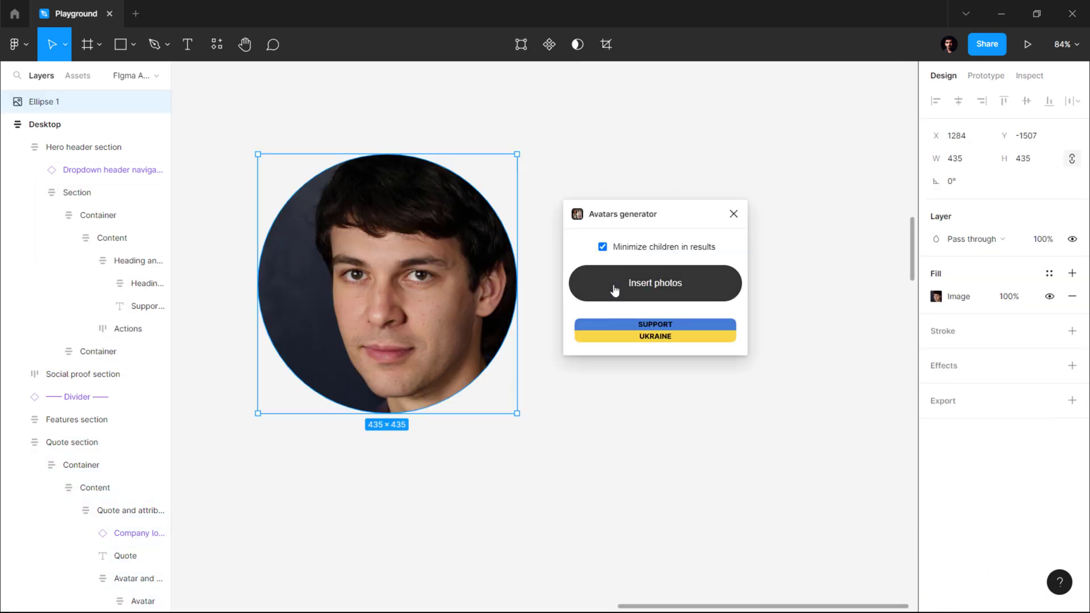
{"action": "left_click", "coordinate": [614, 290]}
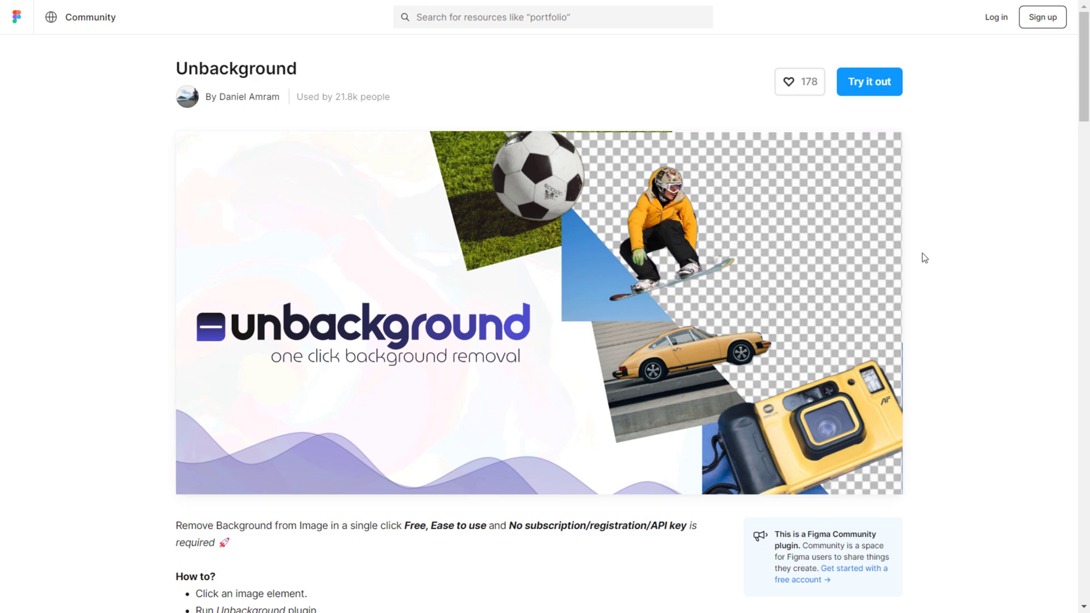
{"action": "scroll", "coordinate": [945, 295], "scroll_direction": "down", "scroll_amount": 4}
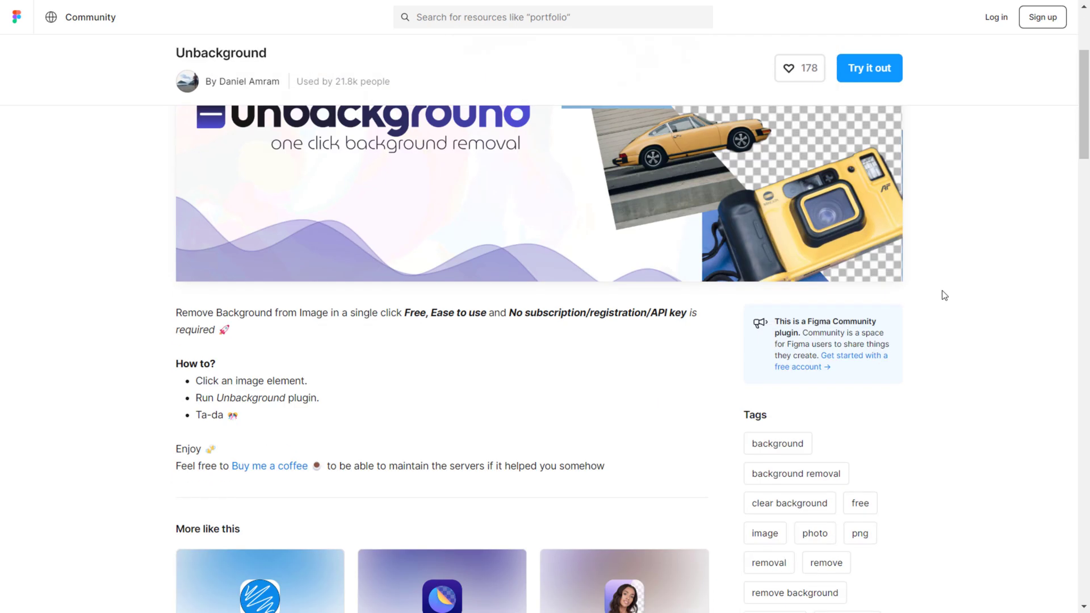
{"action": "scroll", "coordinate": [945, 295], "scroll_direction": "down", "scroll_amount": 12}
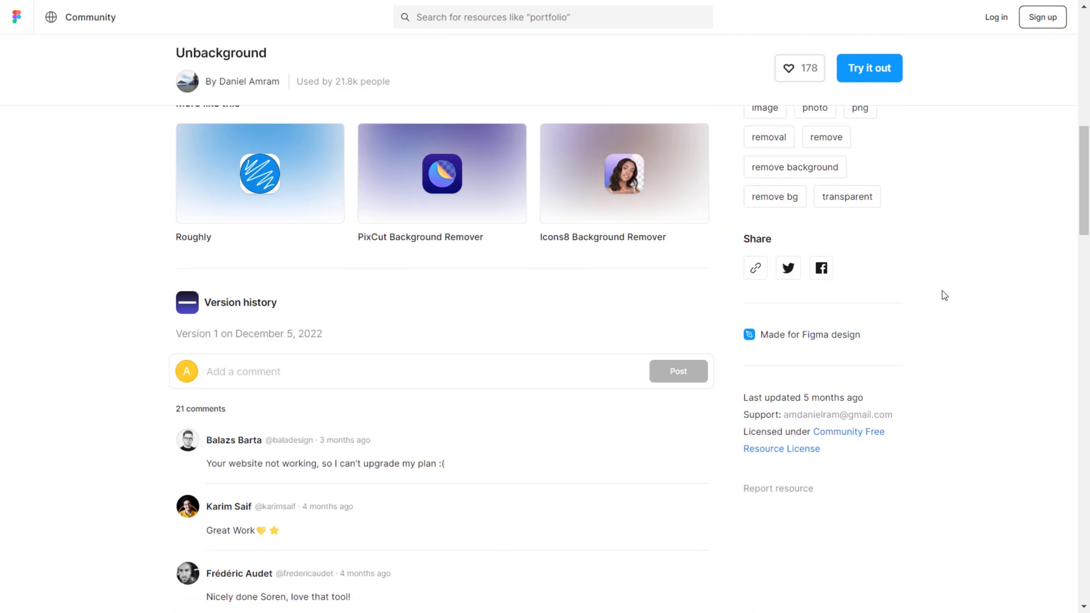
{"action": "scroll", "coordinate": [945, 295], "scroll_direction": "down", "scroll_amount": 9}
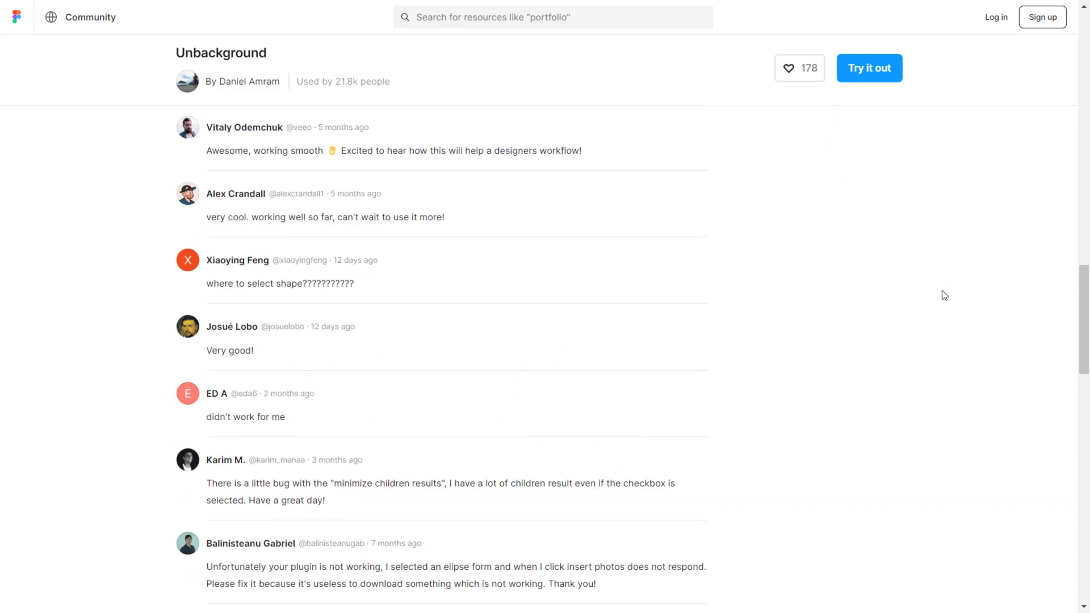
{"action": "scroll", "coordinate": [945, 296], "scroll_direction": "up", "scroll_amount": 7}
{"action": "scroll", "coordinate": [943, 294], "scroll_direction": "up", "scroll_amount": 15}
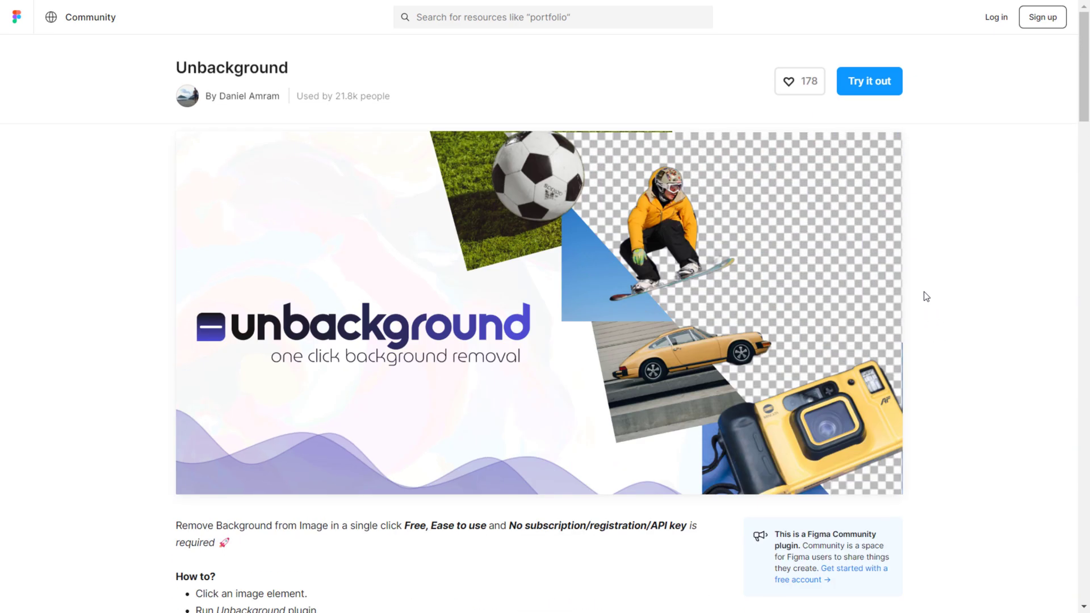
{"action": "scroll", "coordinate": [527, 378], "scroll_direction": "down", "scroll_amount": 4}
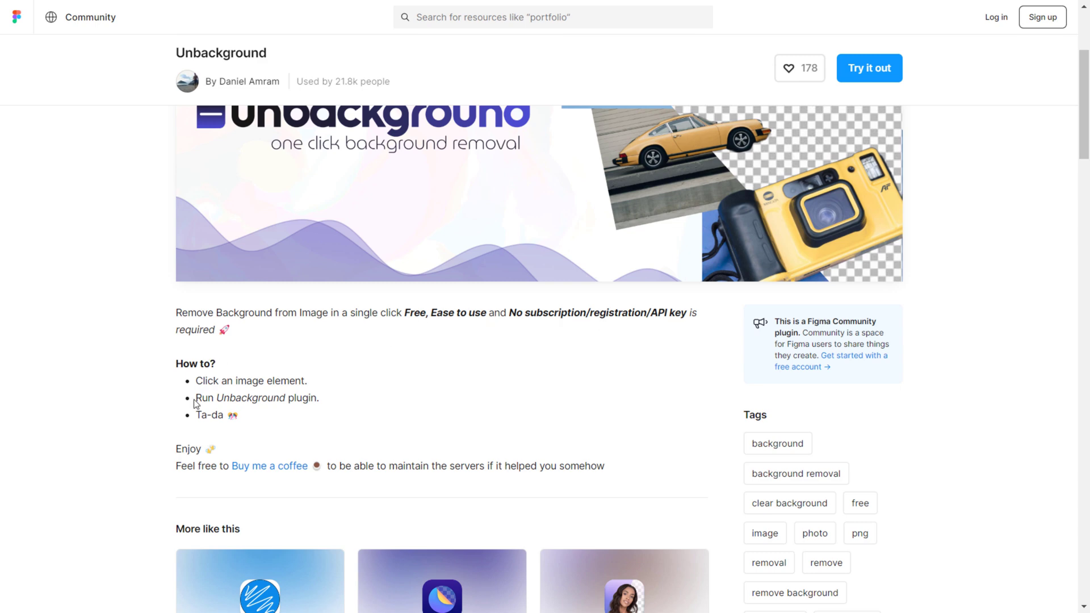
{"action": "scroll", "coordinate": [604, 414], "scroll_direction": "up", "scroll_amount": 4}
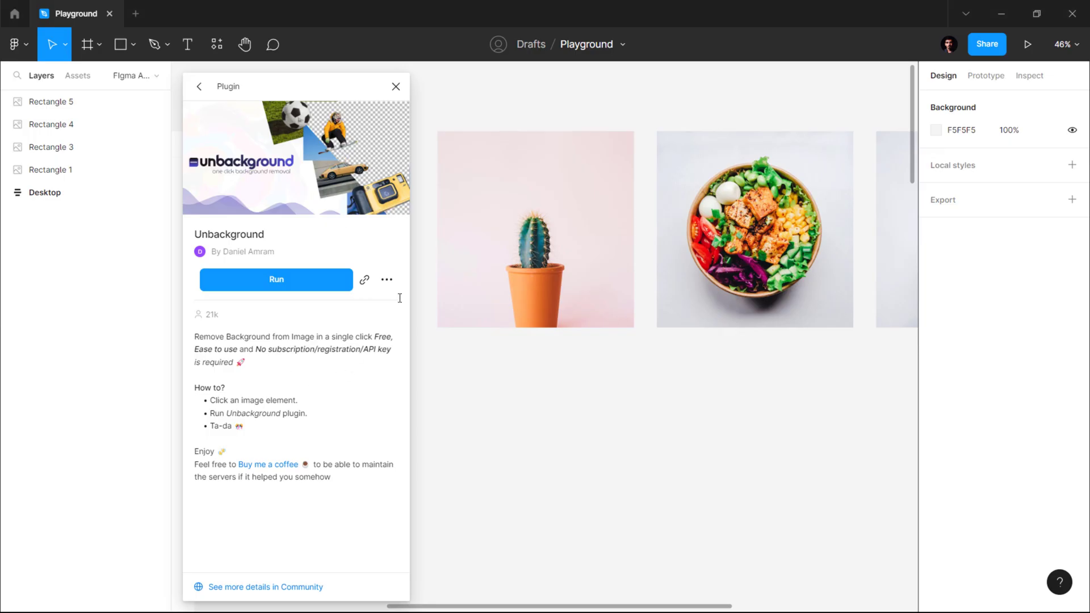
Run Unbackground on the cactus, salad bowl and smiling man photos to strip their backgrounds.
{"action": "left_click", "coordinate": [542, 276]}
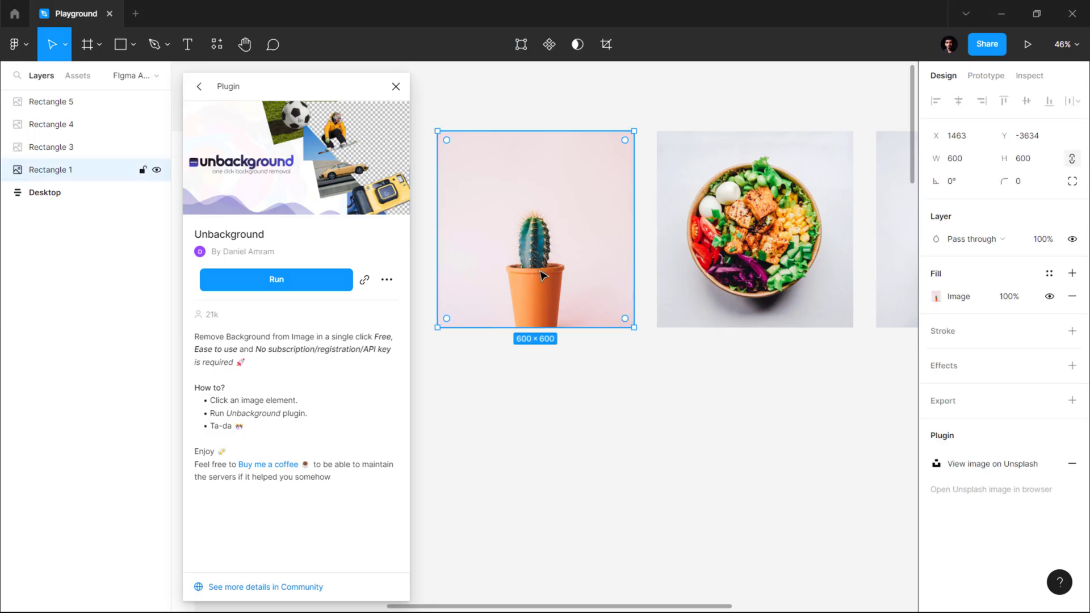
{"action": "left_click", "coordinate": [273, 285]}
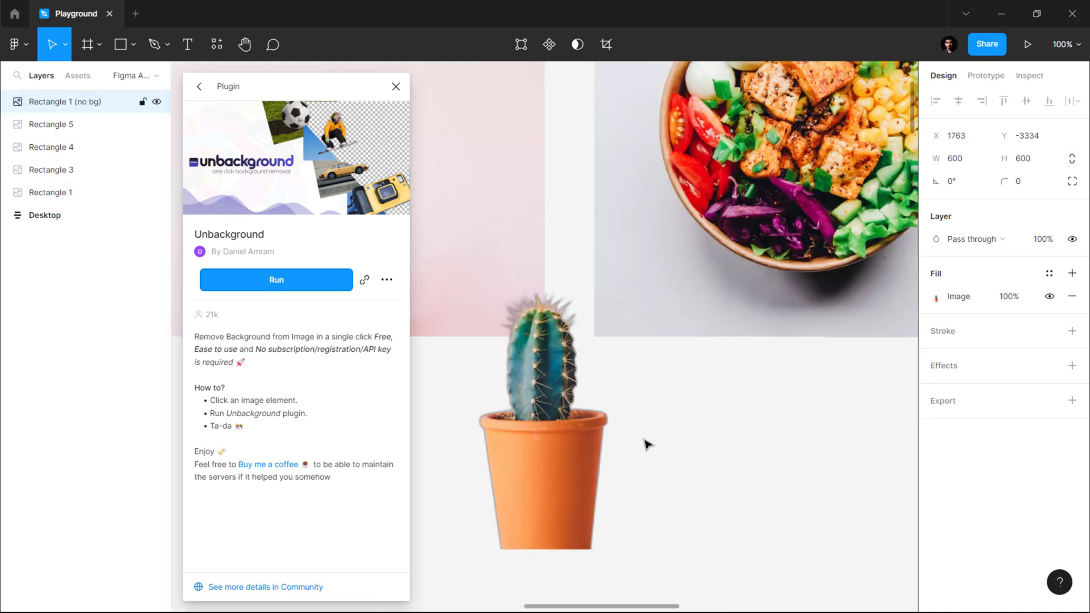
{"action": "scroll", "coordinate": [644, 443], "scroll_direction": "down", "scroll_amount": 5}
{"action": "left_click", "coordinate": [659, 287]}
{"action": "left_click", "coordinate": [314, 289]}
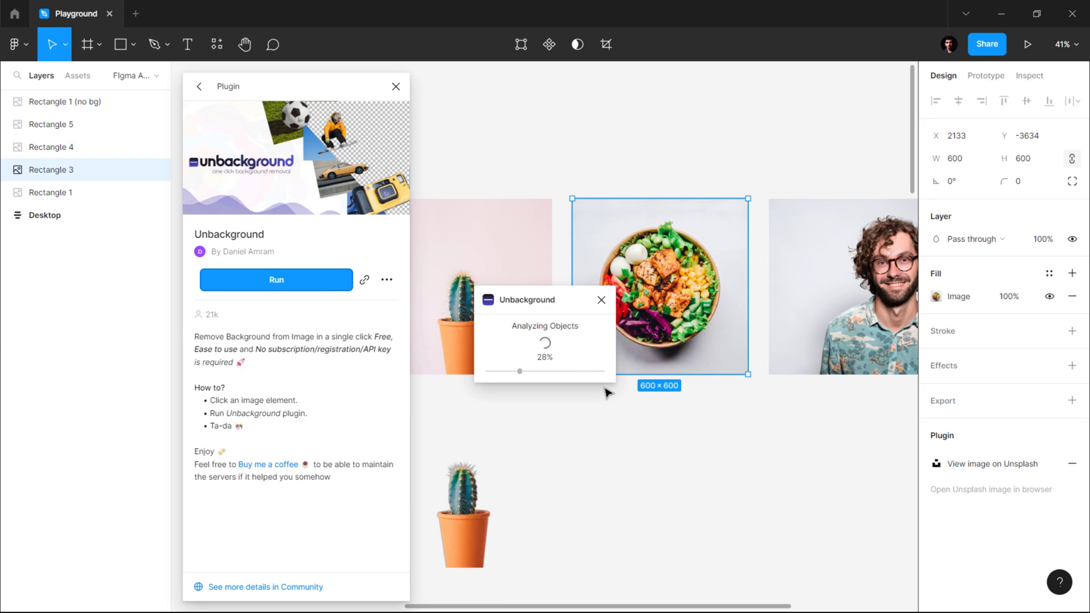
{"action": "key", "text": "shift+1"}
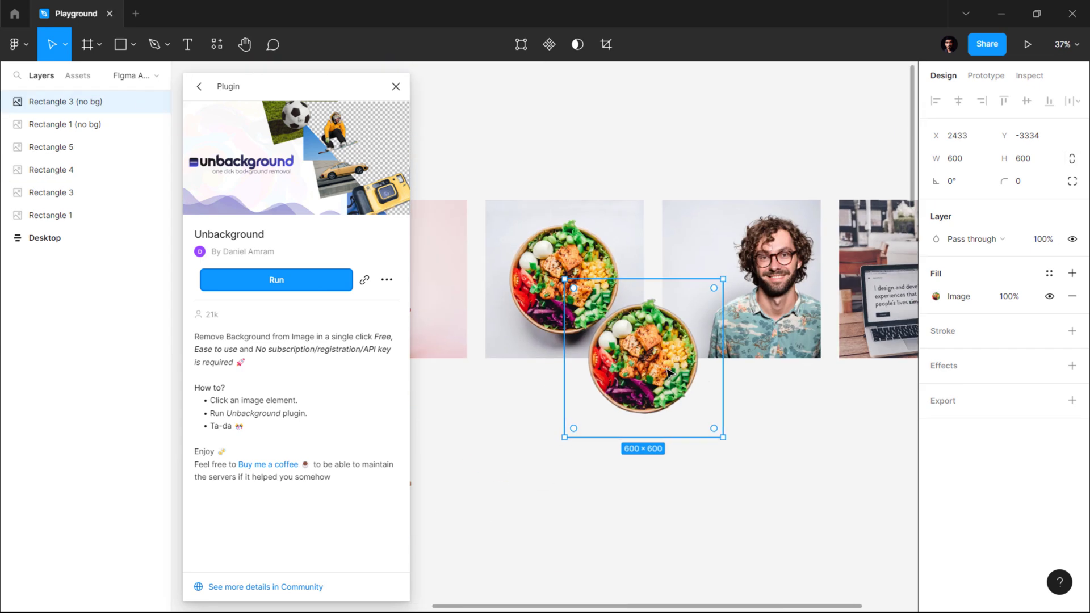
{"action": "left_click", "coordinate": [789, 289]}
{"action": "scroll", "coordinate": [789, 289], "scroll_direction": "right", "scroll_amount": 4}
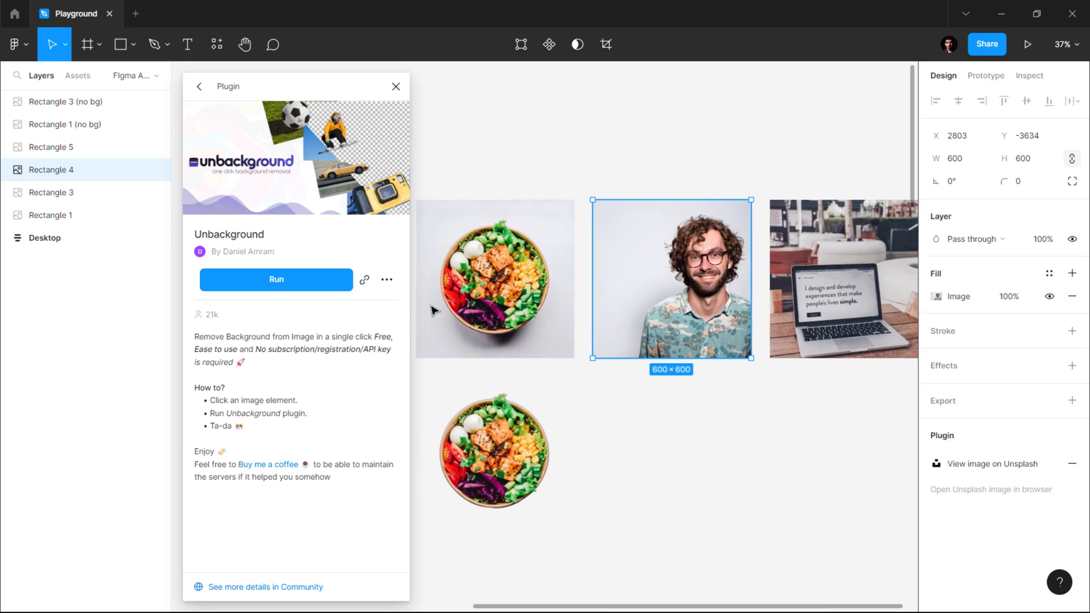
{"action": "left_click", "coordinate": [250, 289]}
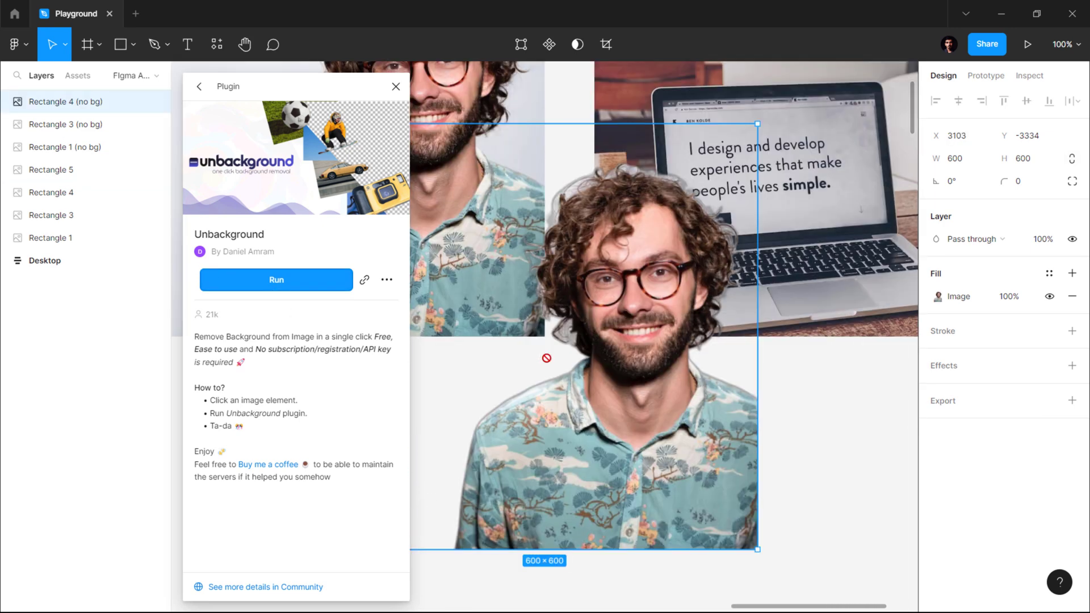
{"action": "scroll", "coordinate": [735, 333], "scroll_direction": "down", "scroll_amount": 3}
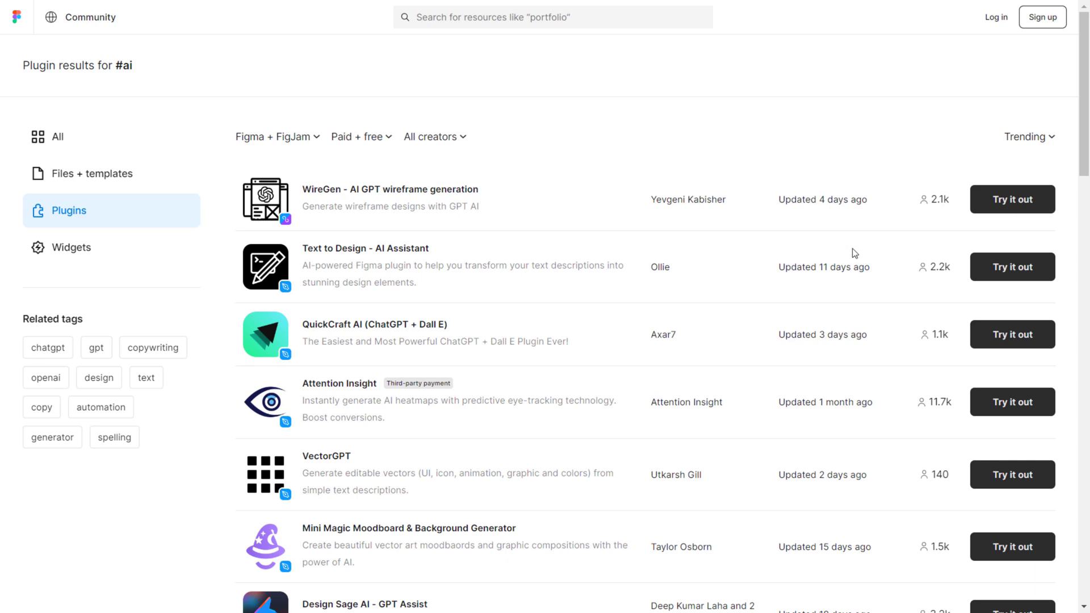
{"action": "scroll", "coordinate": [766, 354], "scroll_direction": "down", "scroll_amount": 3}
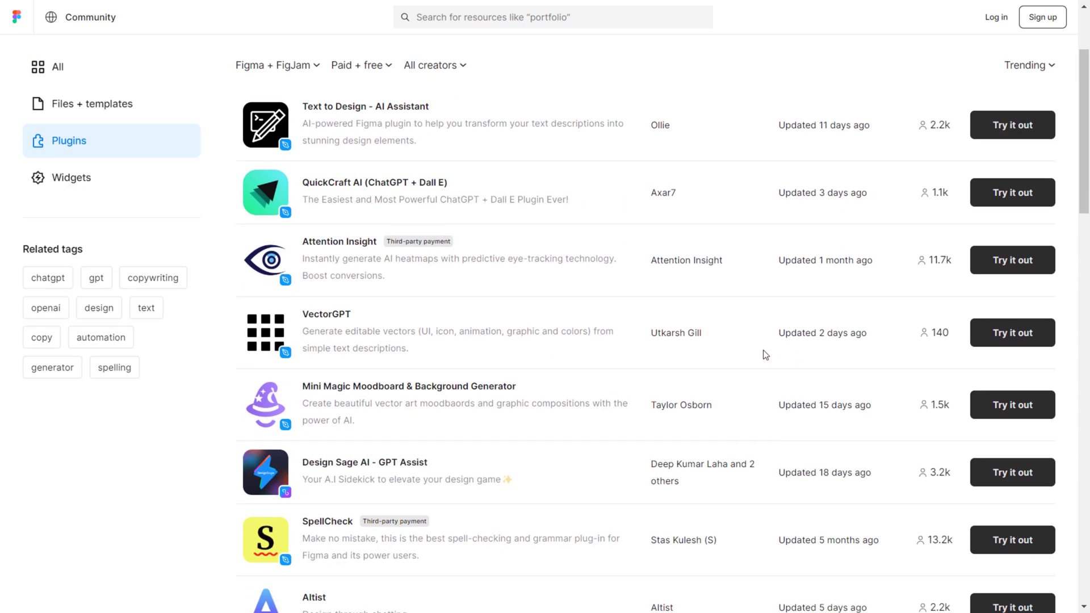
{"action": "scroll", "coordinate": [765, 354], "scroll_direction": "down", "scroll_amount": 3}
{"action": "scroll", "coordinate": [766, 355], "scroll_direction": "down", "scroll_amount": 3}
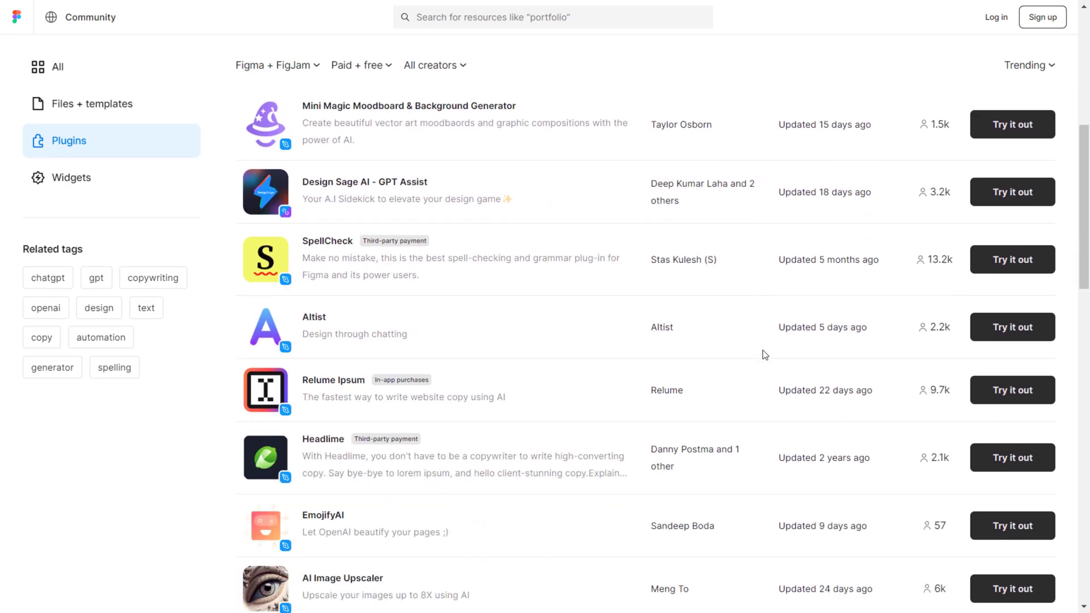
{"action": "scroll", "coordinate": [766, 355], "scroll_direction": "down", "scroll_amount": 2}
{"action": "scroll", "coordinate": [766, 355], "scroll_direction": "down", "scroll_amount": 5}
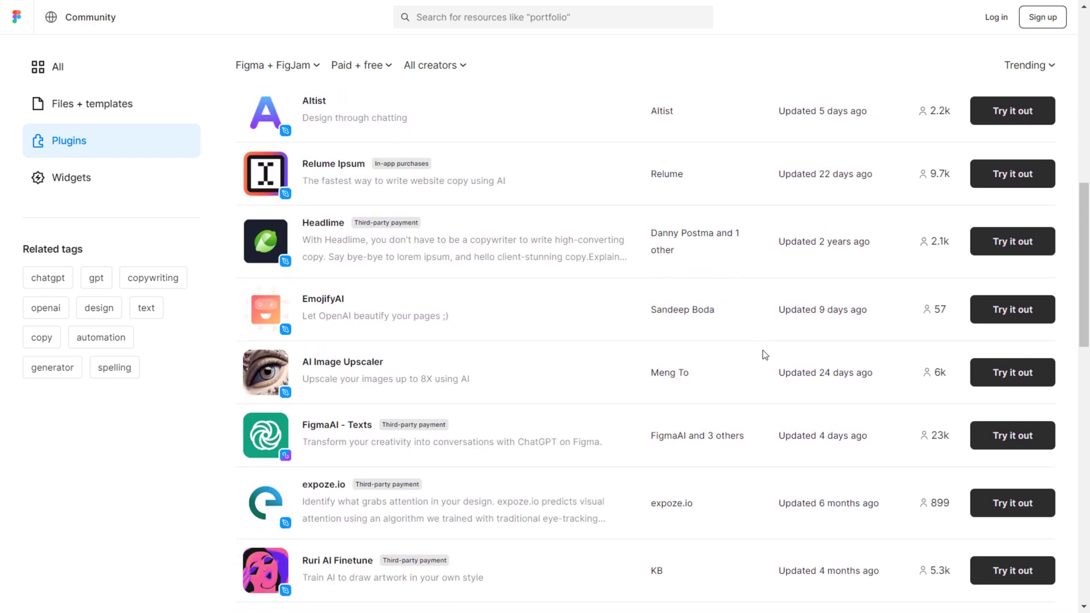
{"action": "scroll", "coordinate": [765, 355], "scroll_direction": "down", "scroll_amount": 4}
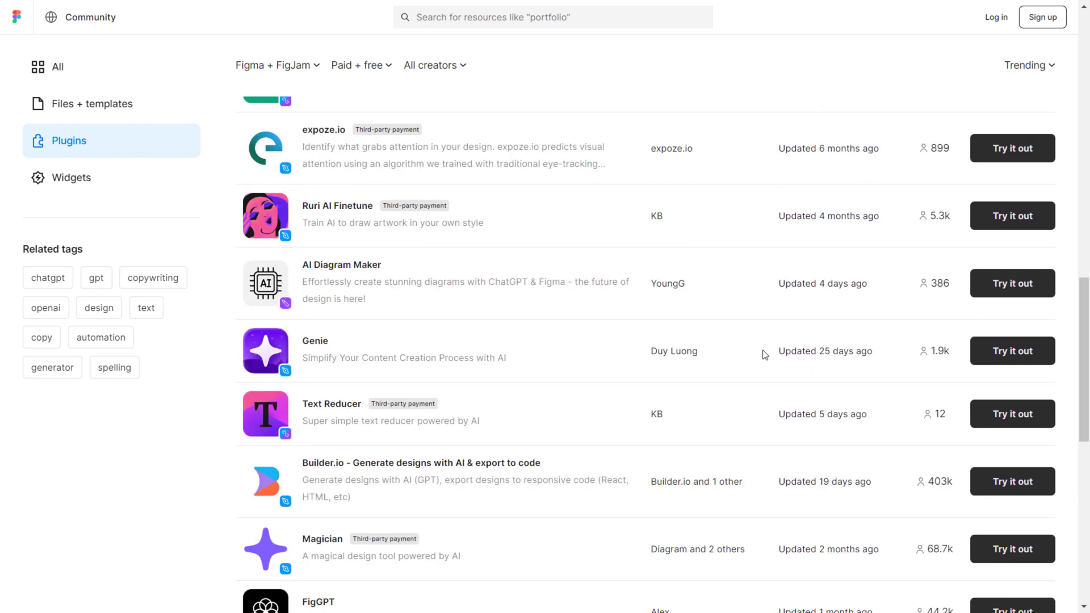